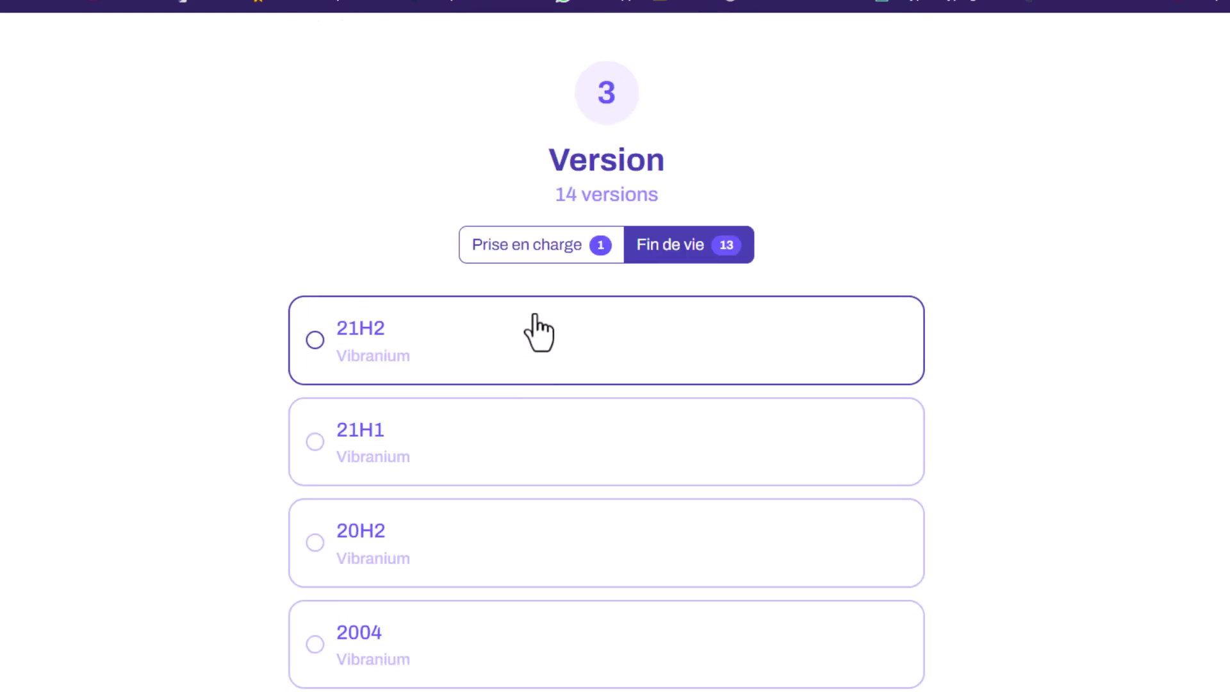
{"action": "scroll", "coordinate": [509, 528], "scroll_direction": "down", "scroll_amount": 8}
{"action": "scroll", "coordinate": [506, 526], "scroll_direction": "down", "scroll_amount": 8}
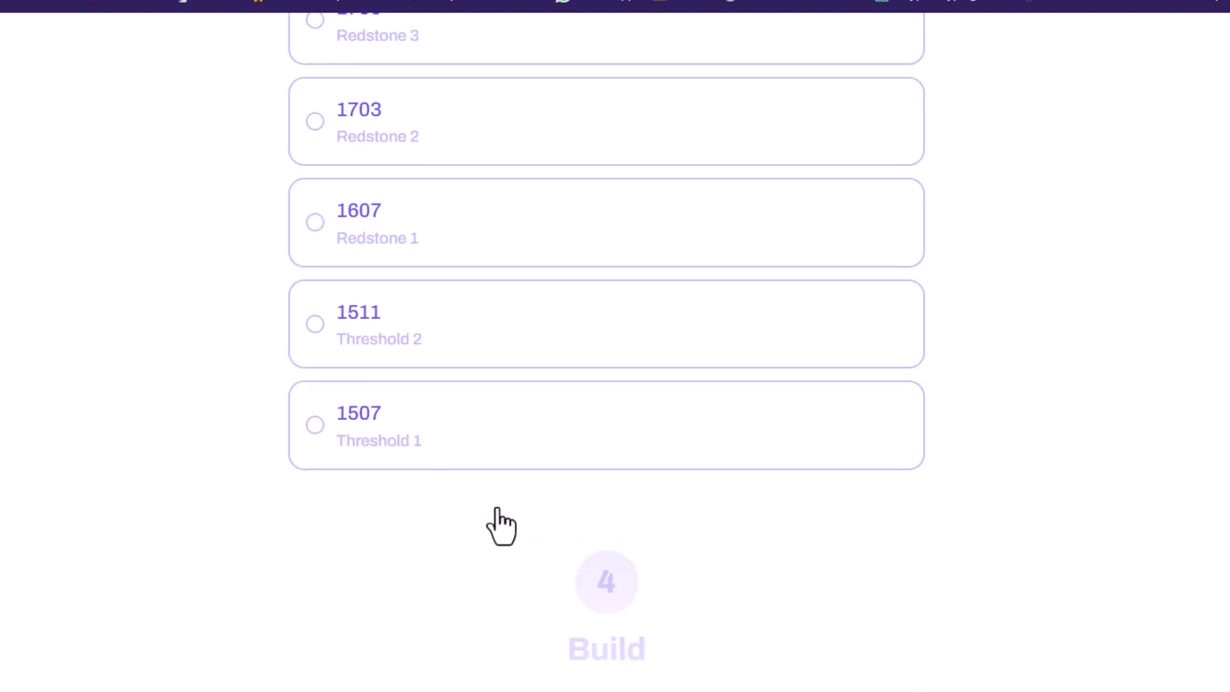
{"action": "scroll", "coordinate": [504, 512], "scroll_direction": "up", "scroll_amount": 5}
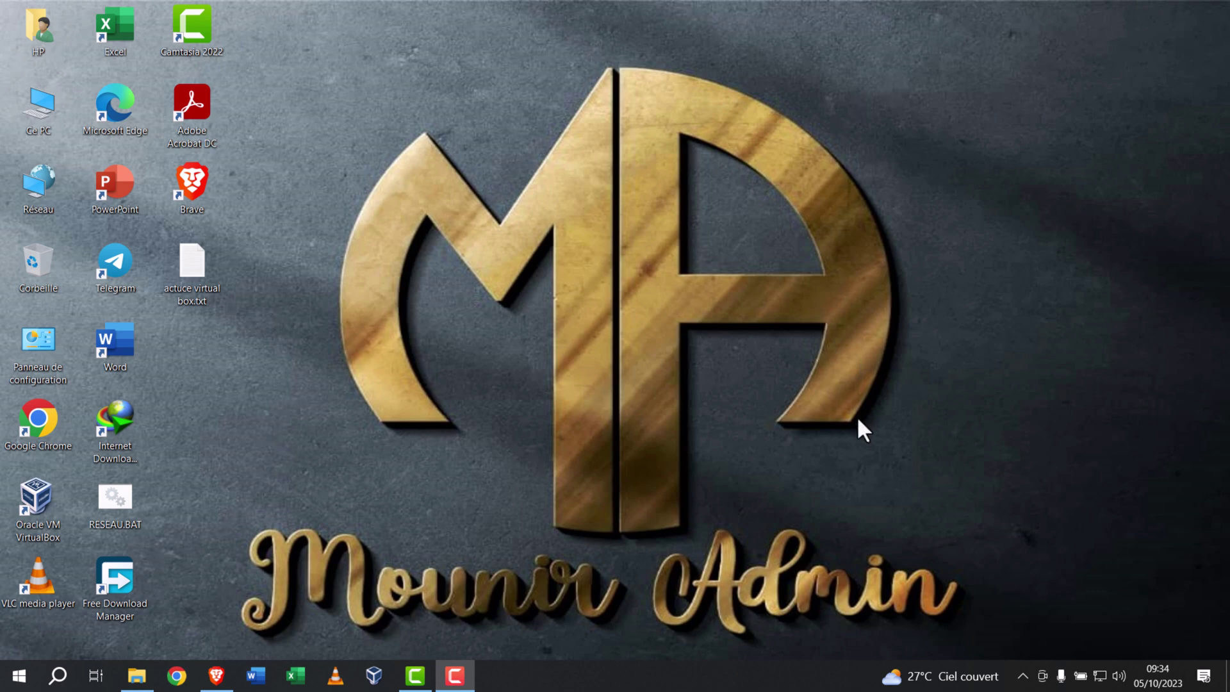
Step: Switch to the Brave browser, go to os.click/fr and start the ISO selection
{"action": "left_click", "coordinate": [216, 675]}
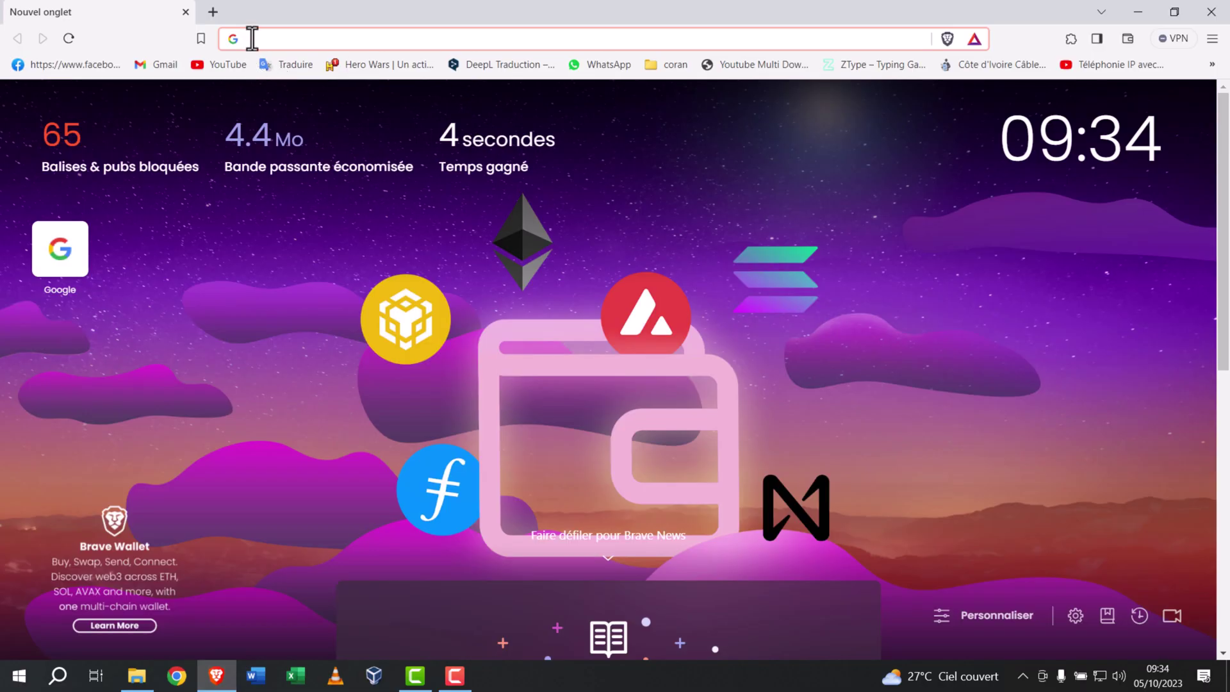
{"action": "type", "text": "os.cl"}
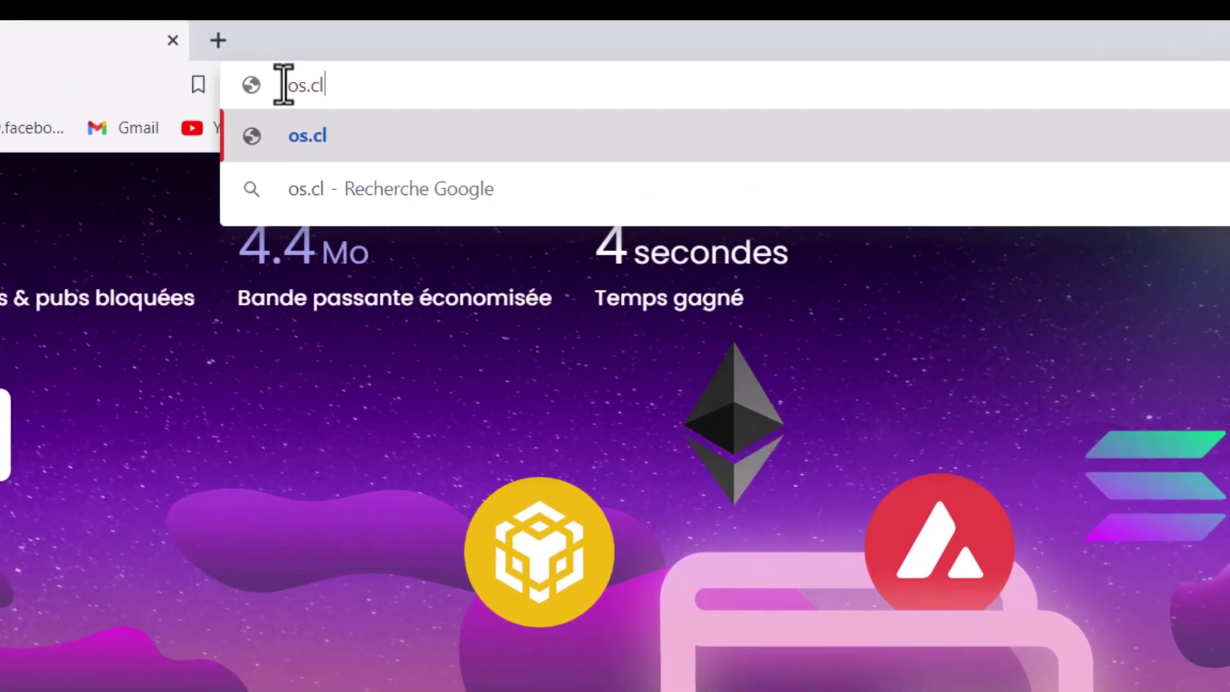
{"action": "type", "text": "ick"}
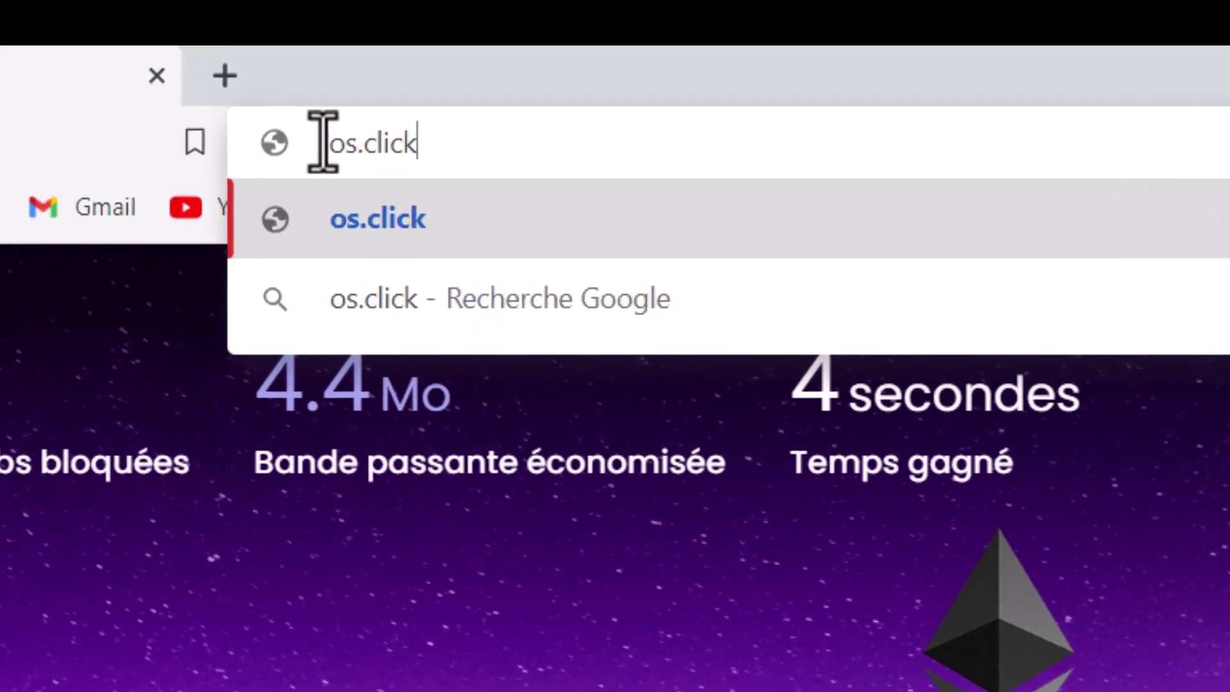
{"action": "type", "text": "/fr"}
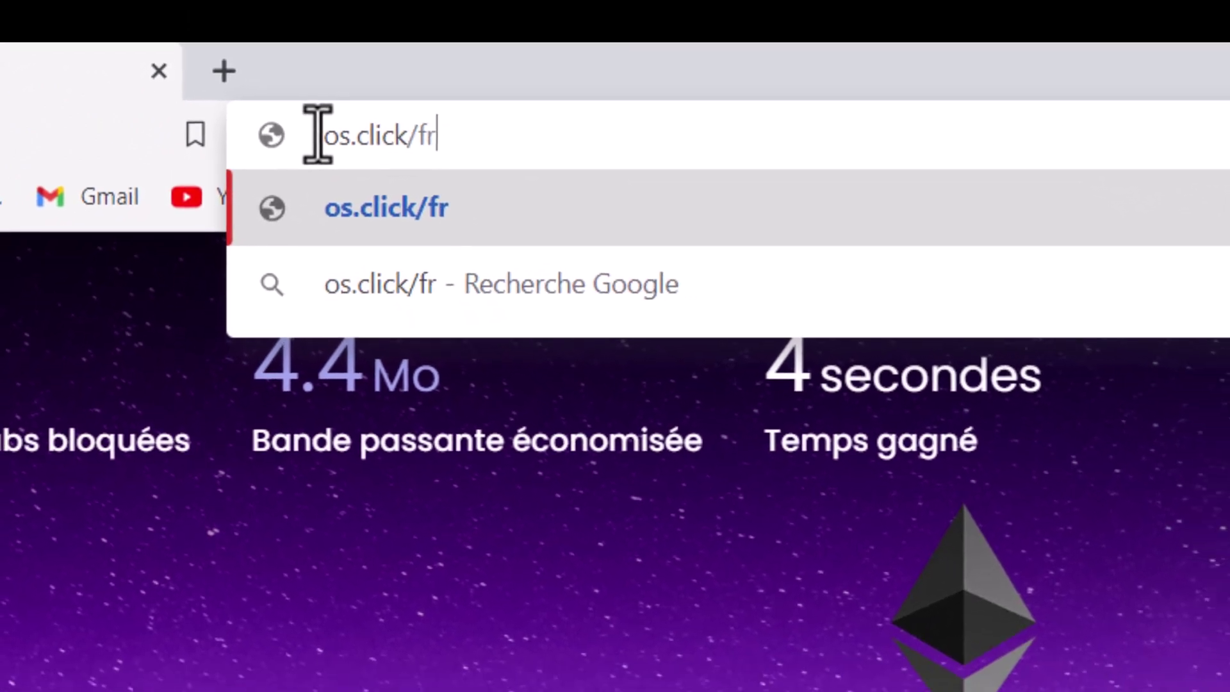
{"action": "key", "text": "Return"}
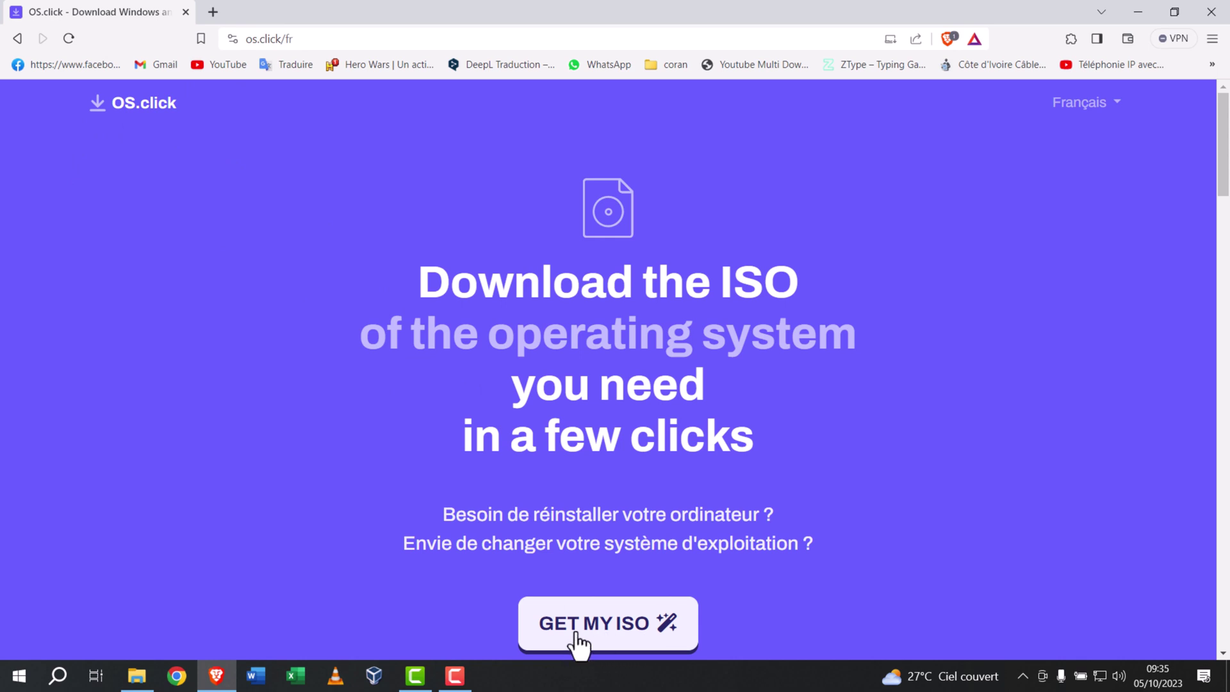
{"action": "left_click", "coordinate": [653, 638]}
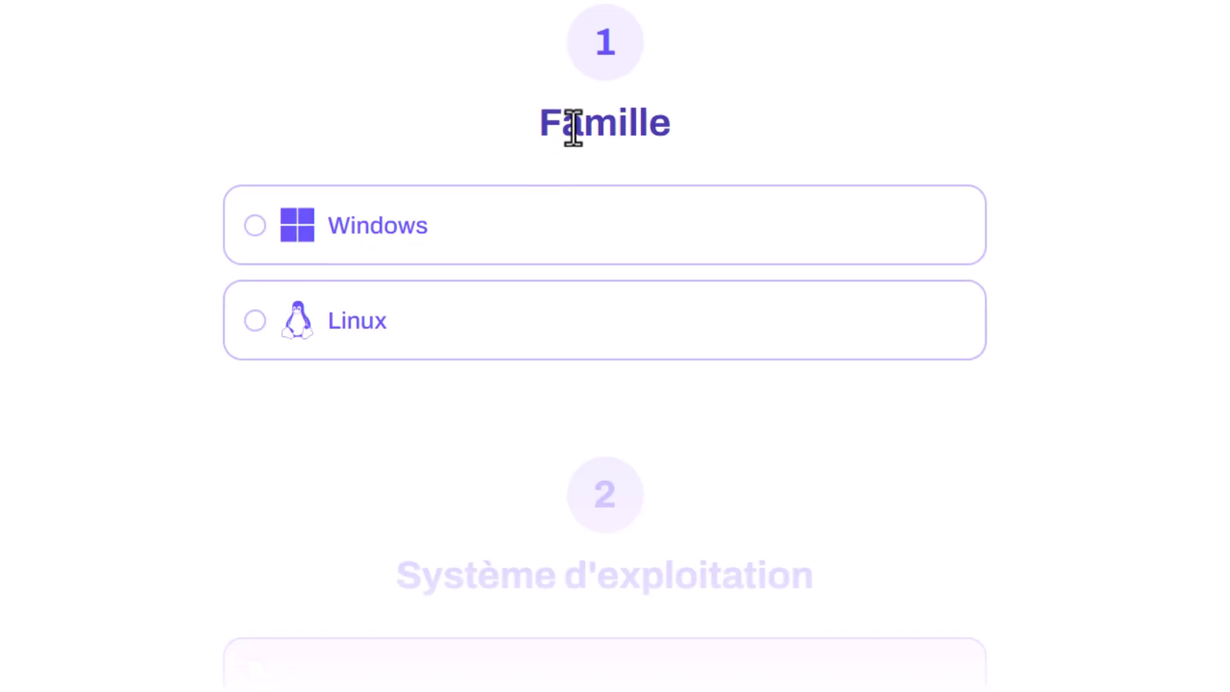
Step: Choose Windows as the family and Windows 10 as the operating system
{"action": "left_click_drag", "start_coordinate": [658, 123], "coordinate": [521, 143]}
{"action": "left_click", "coordinate": [328, 209]}
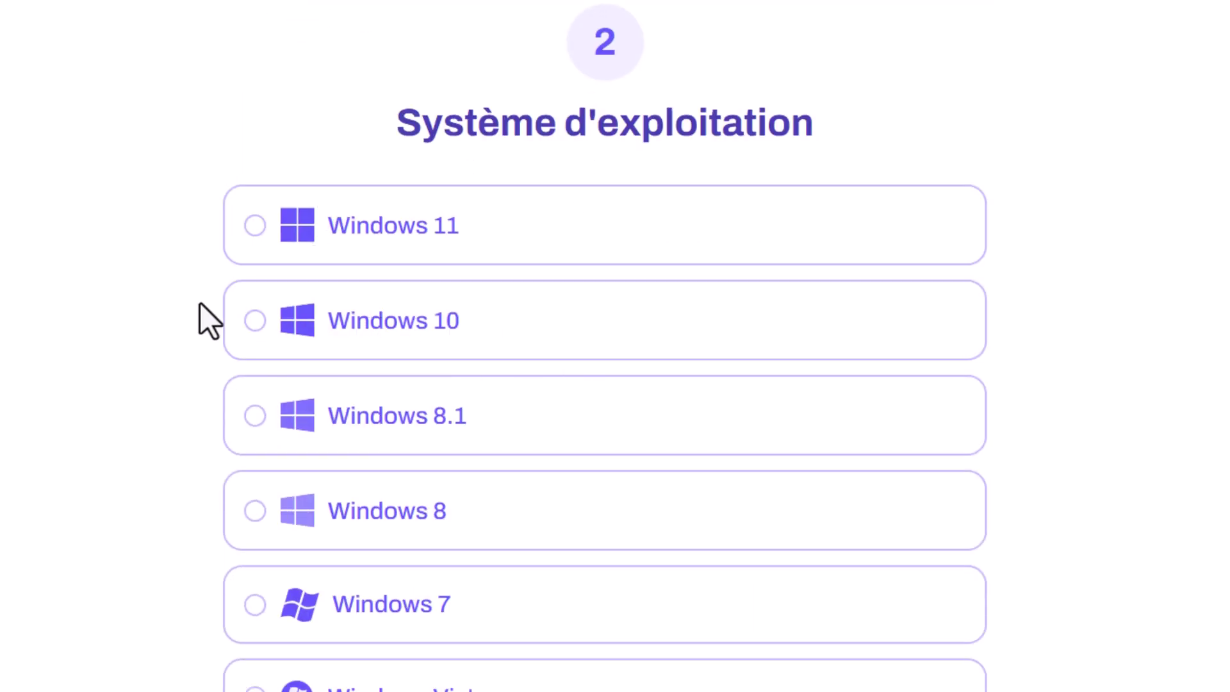
{"action": "left_click", "coordinate": [255, 320]}
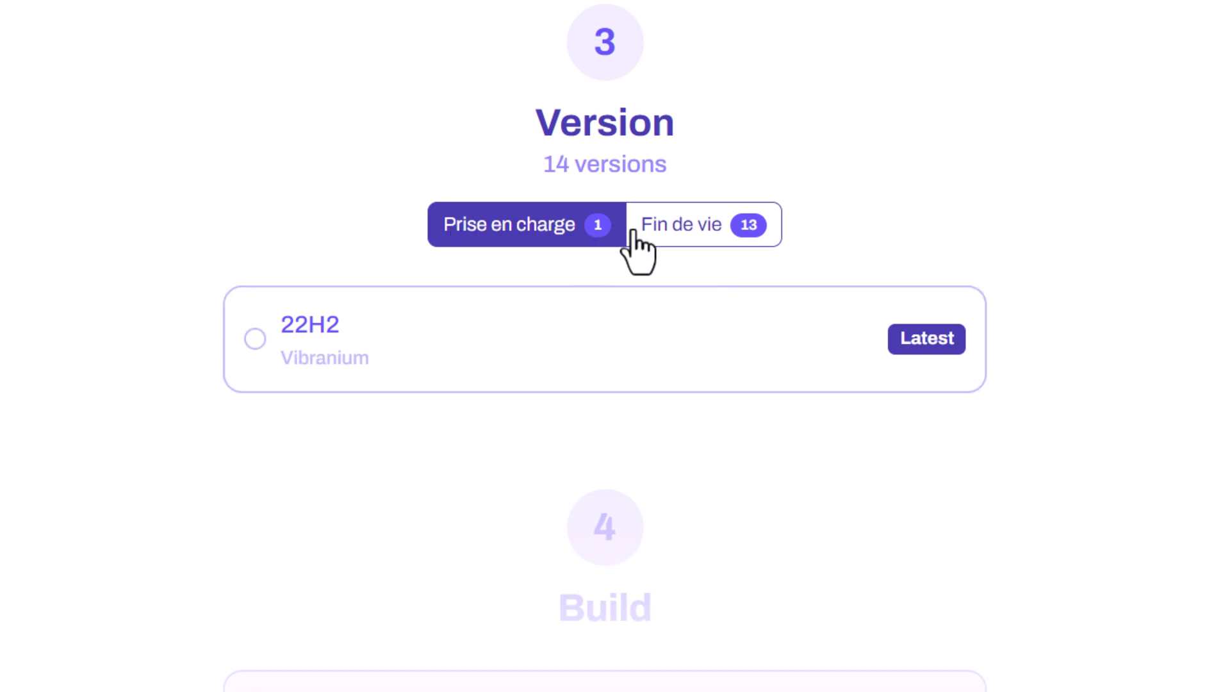
Step: Look through the end-of-life Windows 10 versions and select version 1607 (Redstone 1)
{"action": "left_click", "coordinate": [726, 226]}
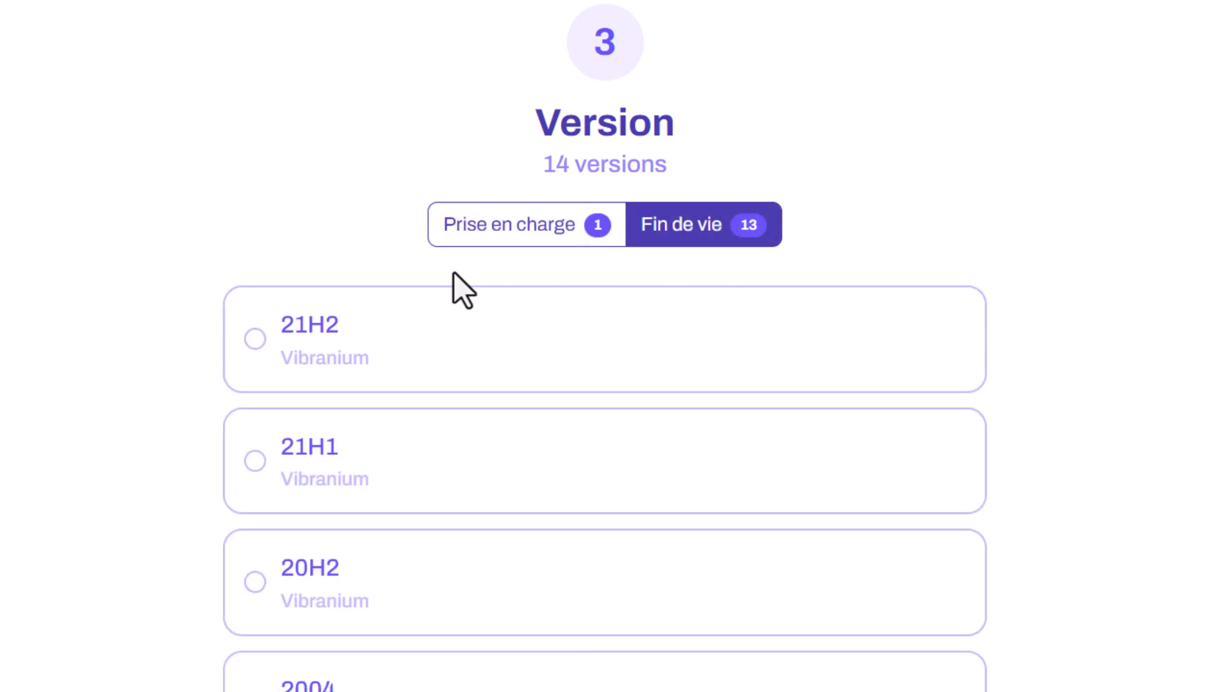
{"action": "scroll", "coordinate": [513, 333], "scroll_direction": "down", "scroll_amount": 3}
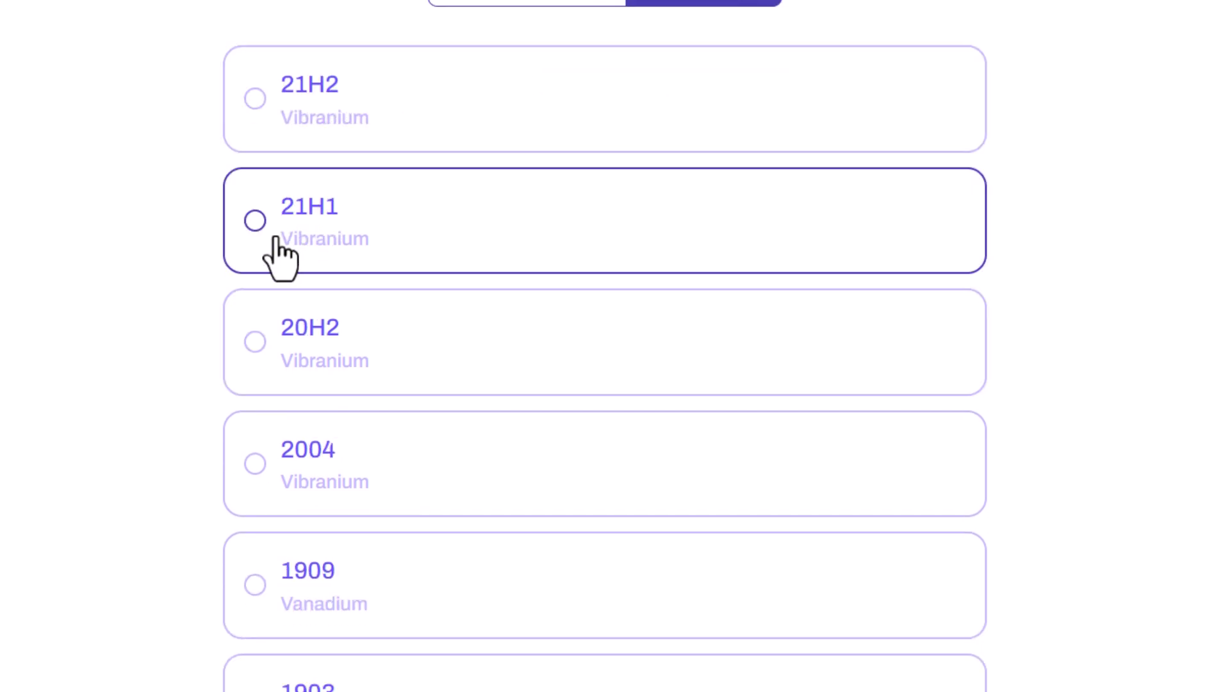
{"action": "scroll", "coordinate": [384, 242], "scroll_direction": "down", "scroll_amount": 3}
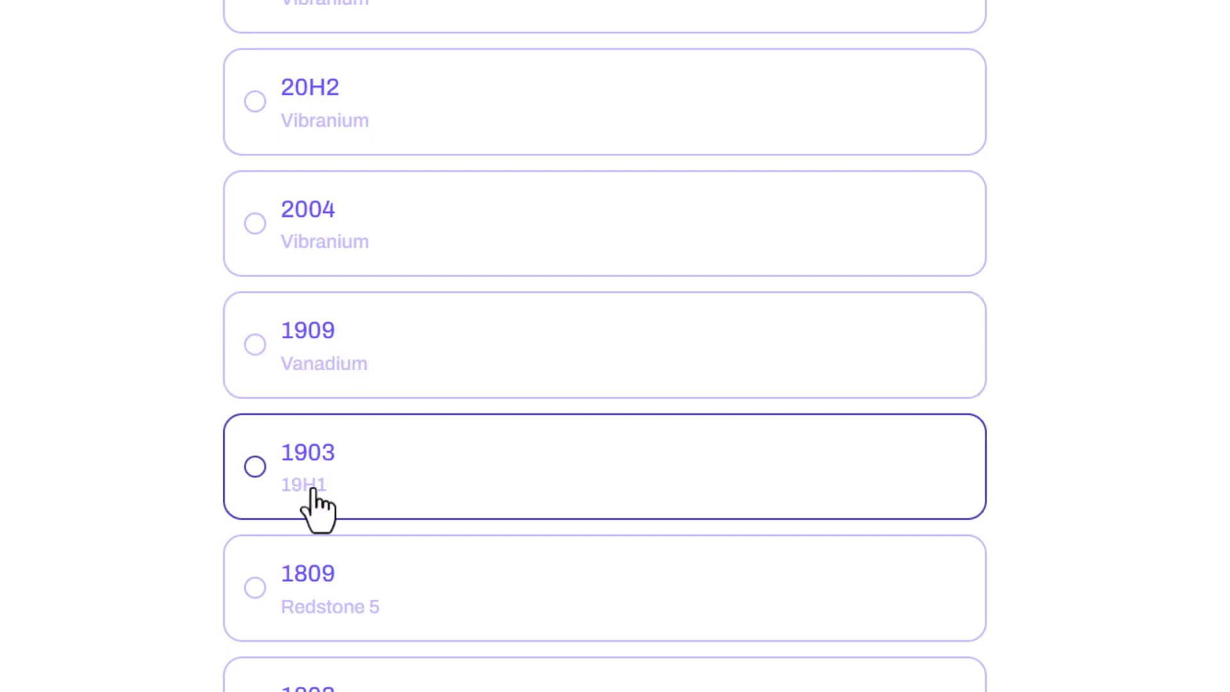
{"action": "scroll", "coordinate": [362, 500], "scroll_direction": "down", "scroll_amount": 3}
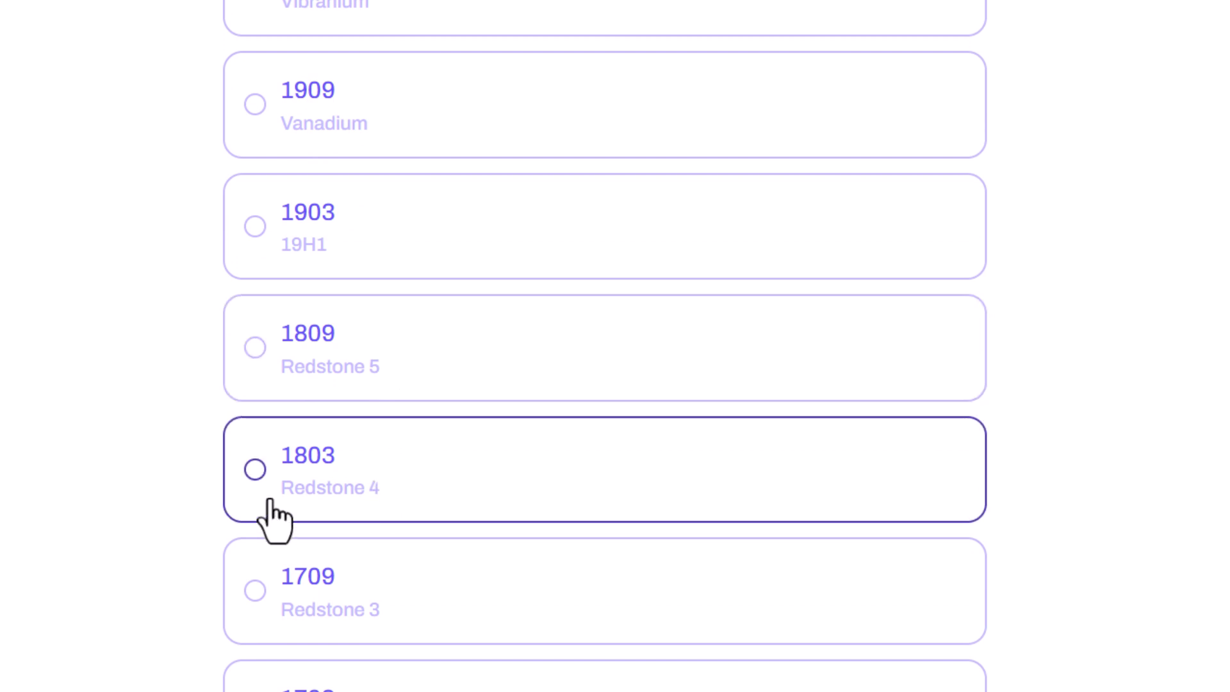
{"action": "scroll", "coordinate": [376, 502], "scroll_direction": "down", "scroll_amount": 2}
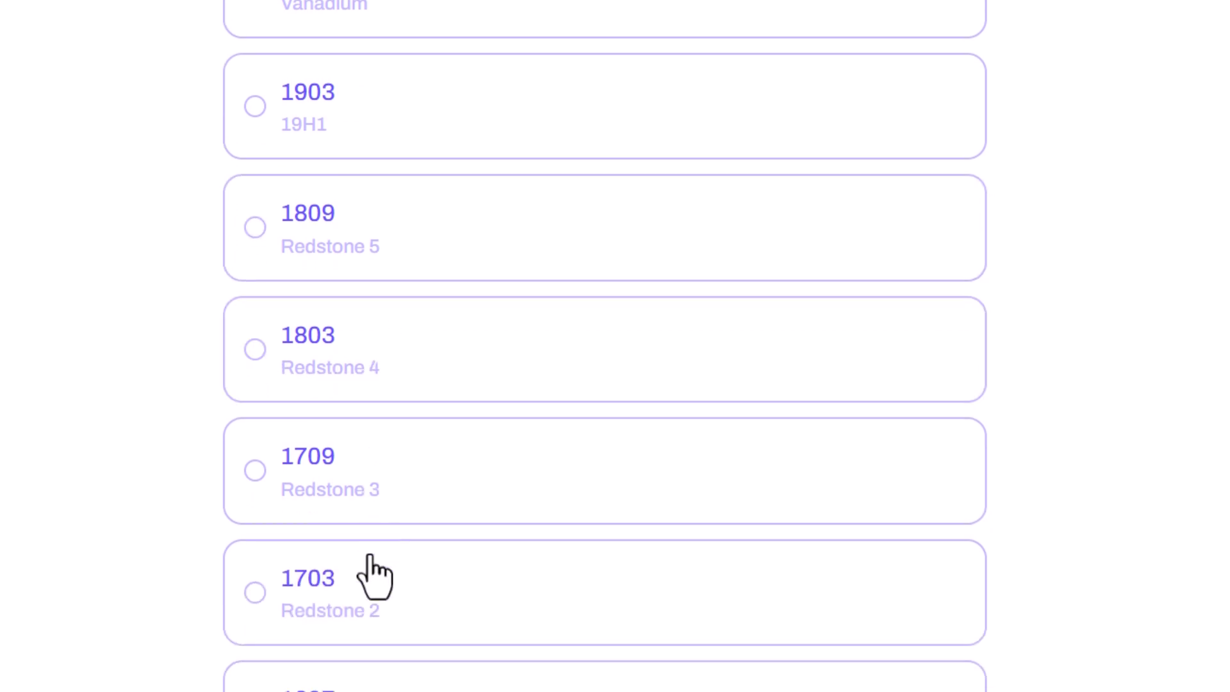
{"action": "scroll", "coordinate": [398, 579], "scroll_direction": "down", "scroll_amount": 3}
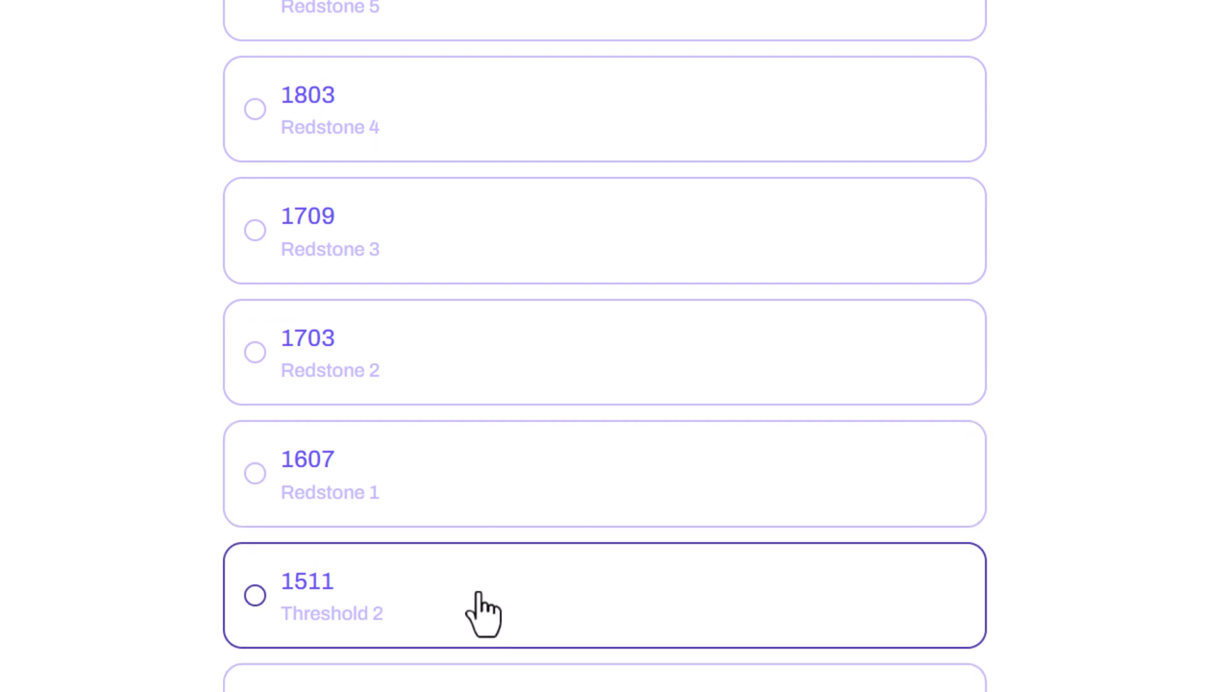
{"action": "scroll", "coordinate": [458, 588], "scroll_direction": "up", "scroll_amount": 6}
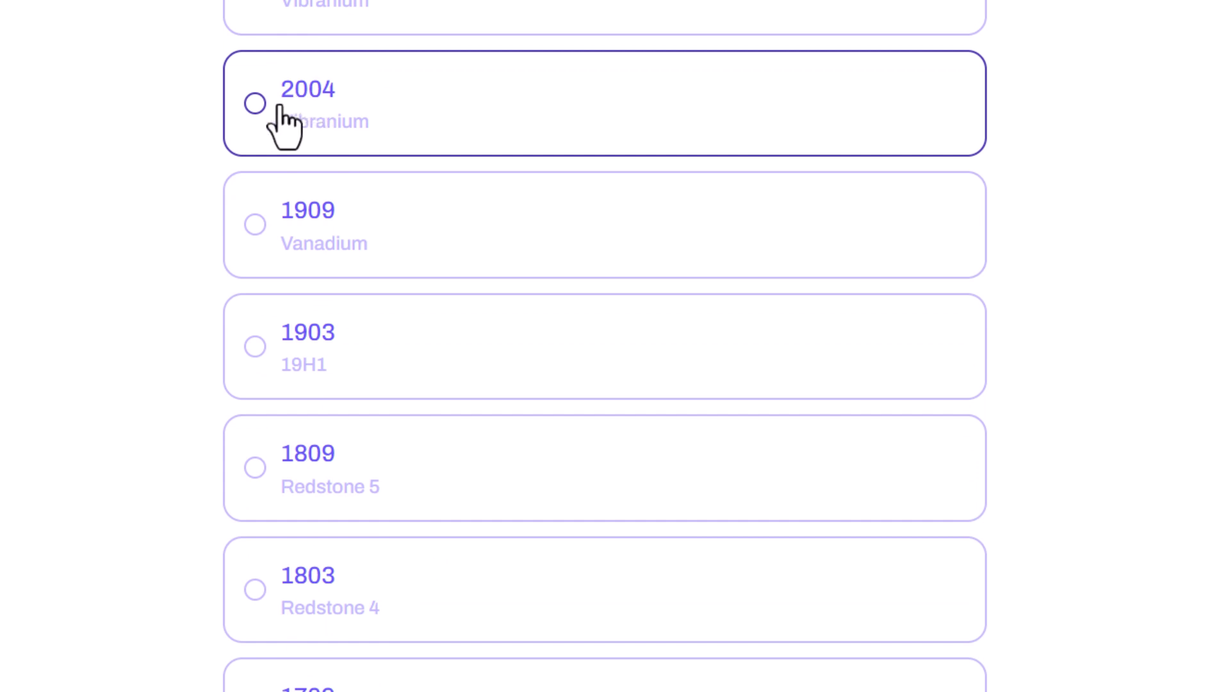
{"action": "scroll", "coordinate": [351, 201], "scroll_direction": "up", "scroll_amount": 6}
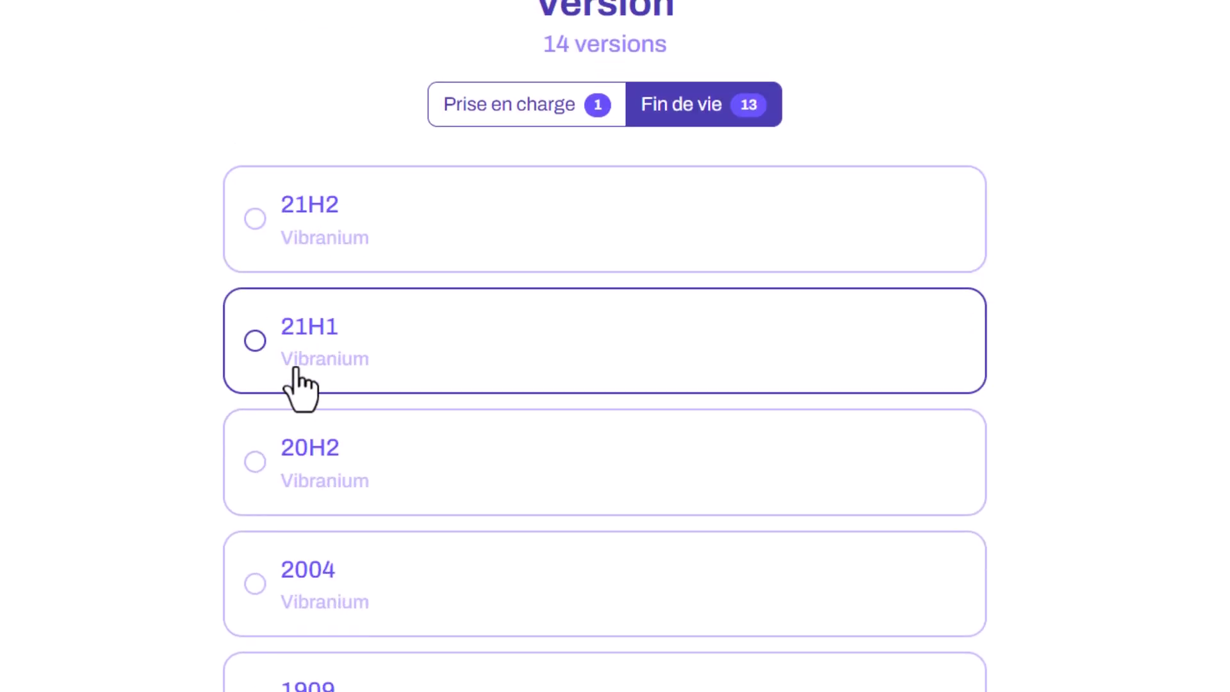
{"action": "scroll", "coordinate": [519, 513], "scroll_direction": "down", "scroll_amount": 3}
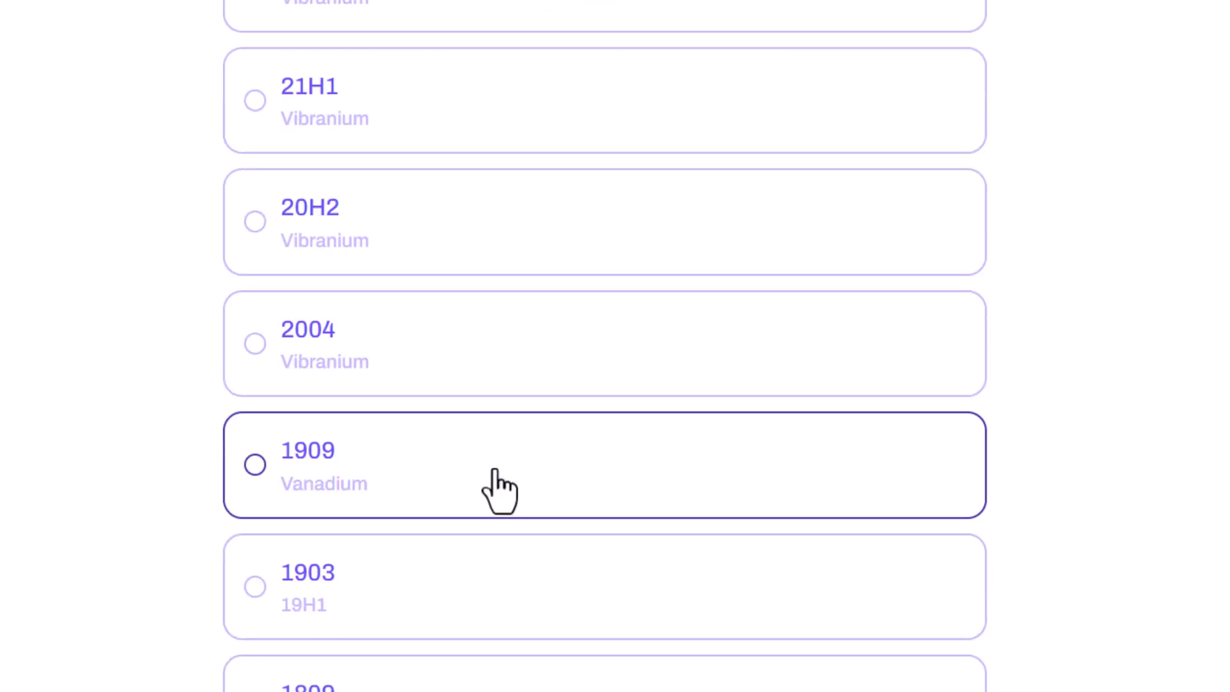
{"action": "scroll", "coordinate": [487, 474], "scroll_direction": "down", "scroll_amount": 5}
{"action": "scroll", "coordinate": [474, 468], "scroll_direction": "down", "scroll_amount": 5}
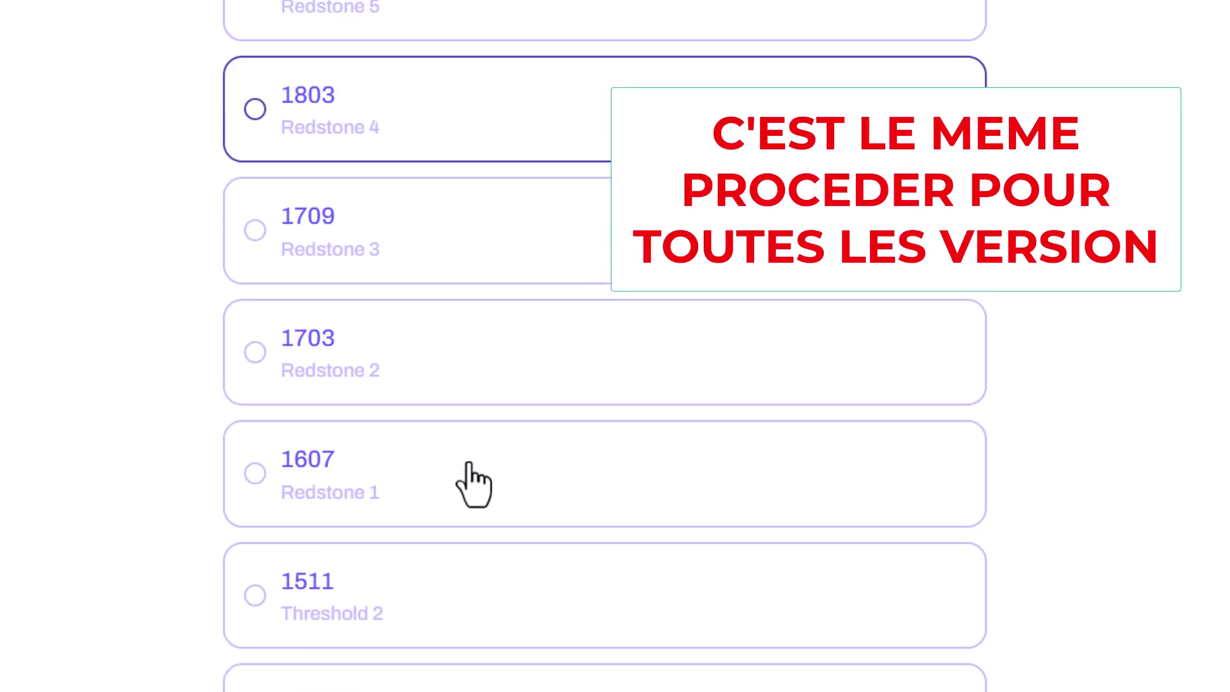
{"action": "left_click", "coordinate": [254, 480]}
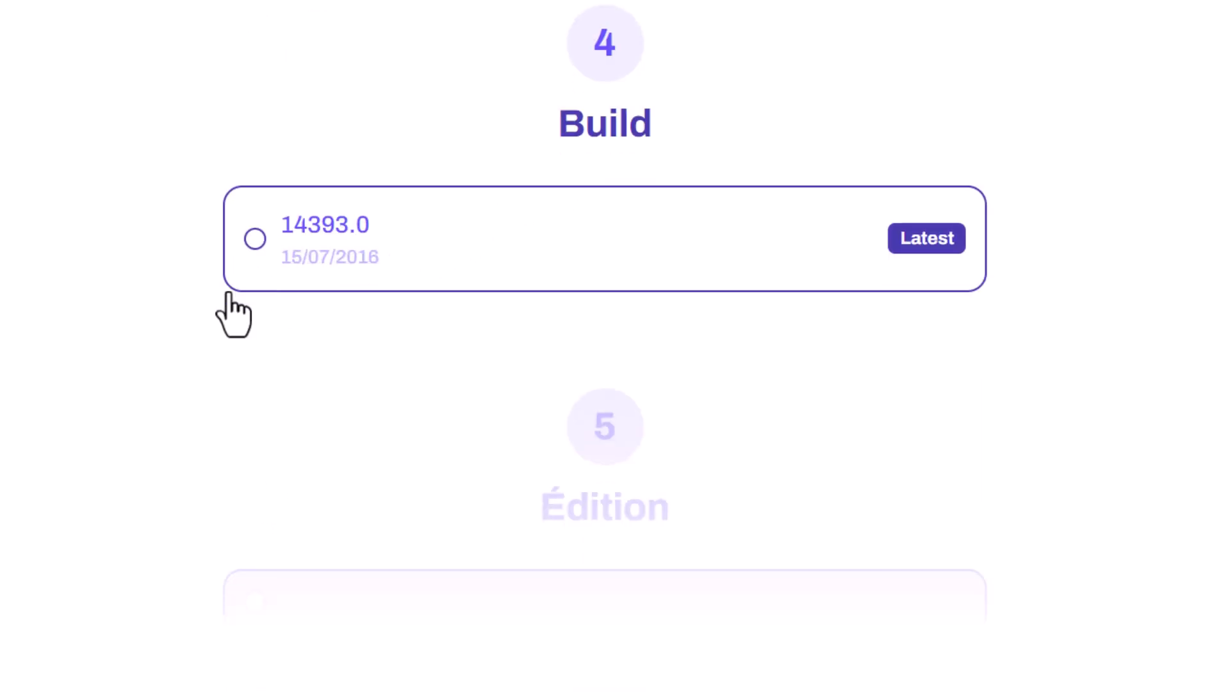
Step: Select build 14393.0 and the Multi-Edition edition
{"action": "left_click", "coordinate": [256, 239]}
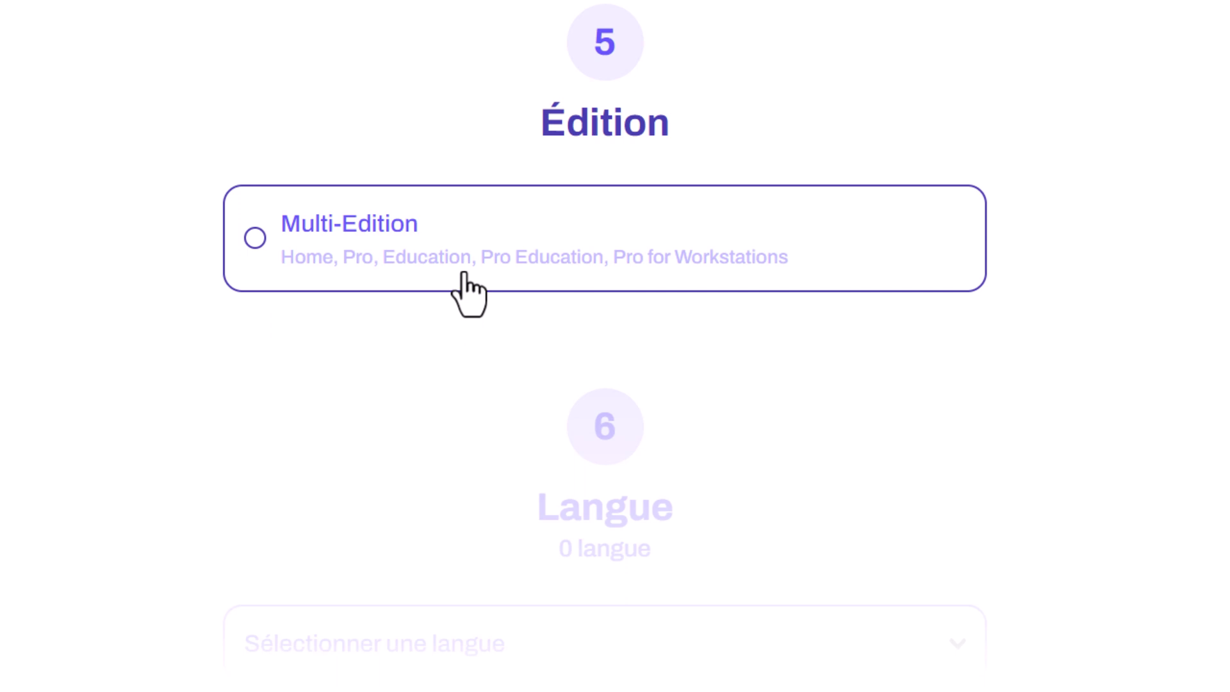
{"action": "left_click", "coordinate": [343, 230]}
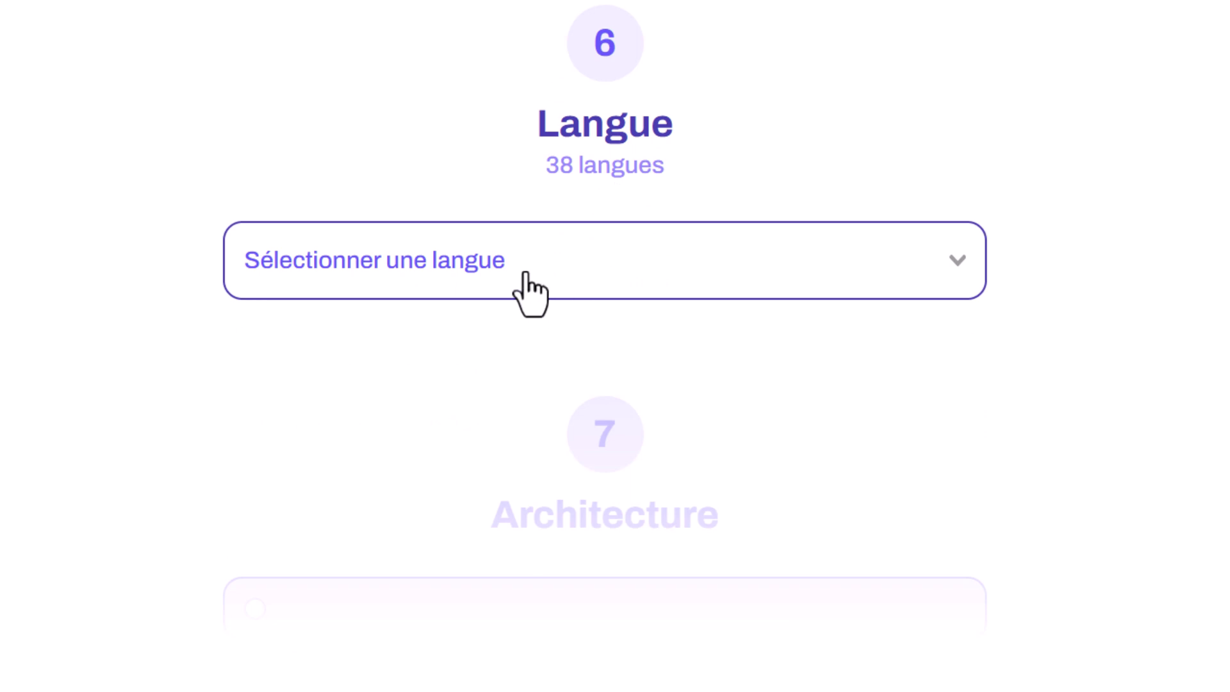
Step: Set the language to French (France) and the architecture to x86-64 (64-bit)
{"action": "left_click", "coordinate": [529, 293]}
{"action": "scroll", "coordinate": [422, 535], "scroll_direction": "down", "scroll_amount": 8}
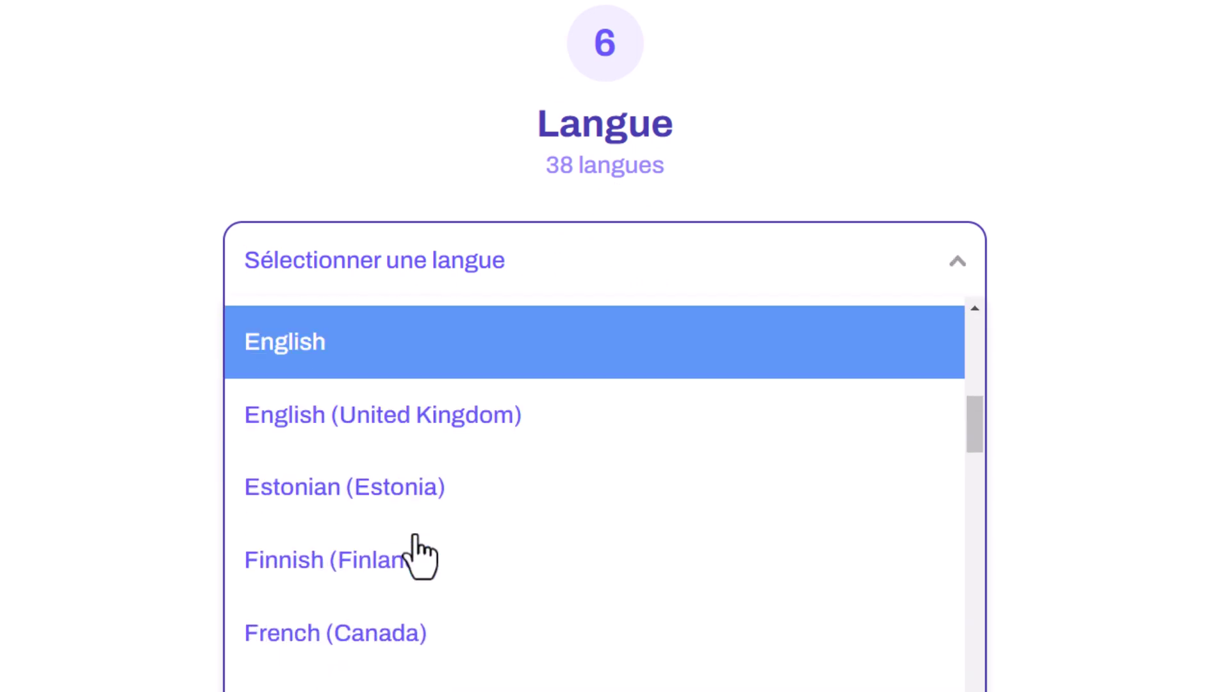
{"action": "scroll", "coordinate": [415, 539], "scroll_direction": "down", "scroll_amount": 2}
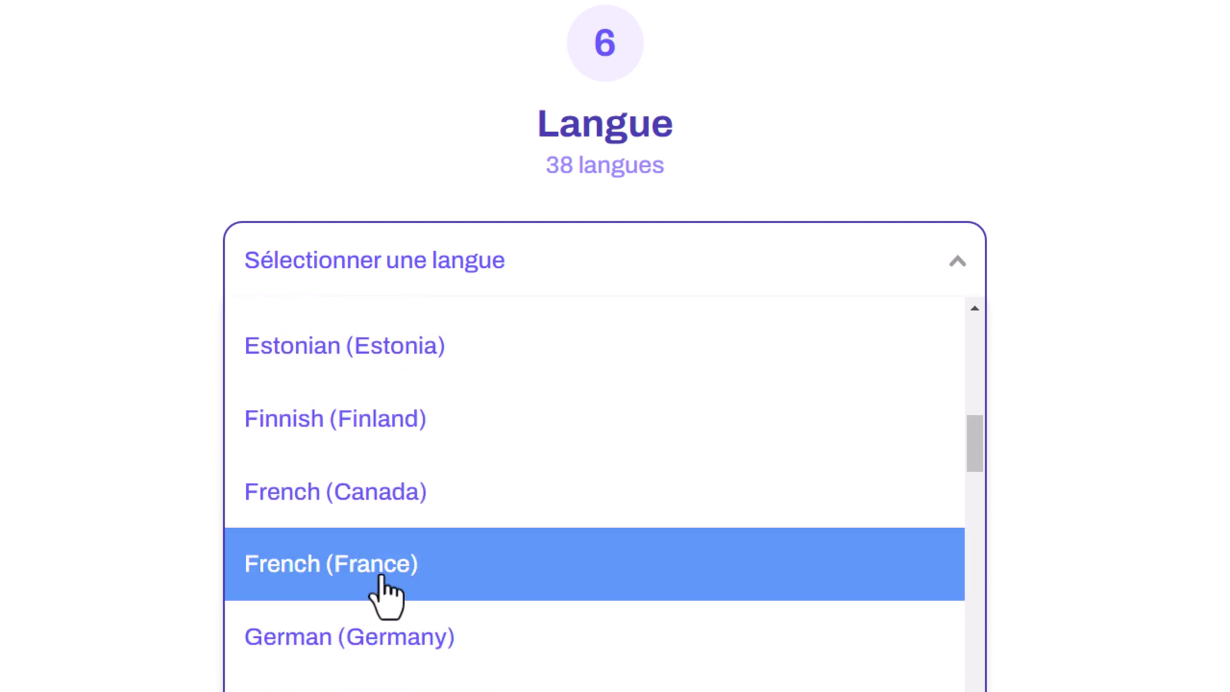
{"action": "left_click", "coordinate": [382, 576]}
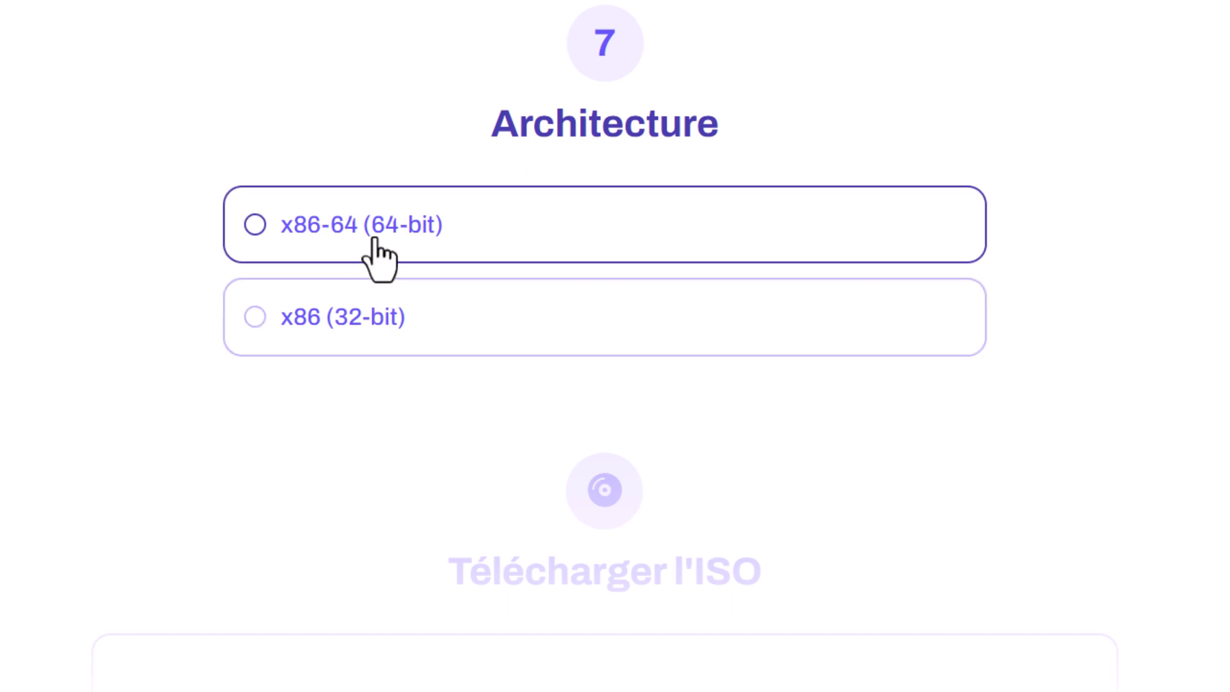
{"action": "left_click", "coordinate": [347, 239]}
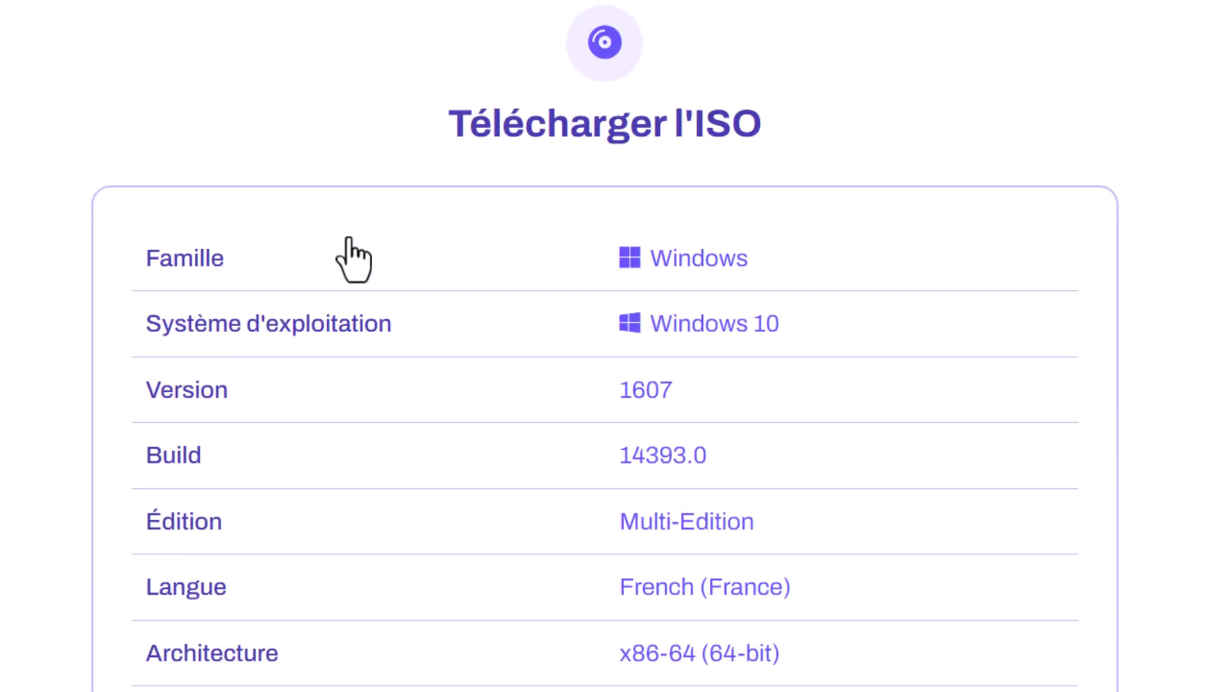
Step: Check the ISO summary and open the download instructions for fr_windows_10_multiple_editions_version_1607_updated_jul_2016_x64_dvd_9053866.iso
{"action": "scroll", "coordinate": [438, 250], "scroll_direction": "down", "scroll_amount": 2}
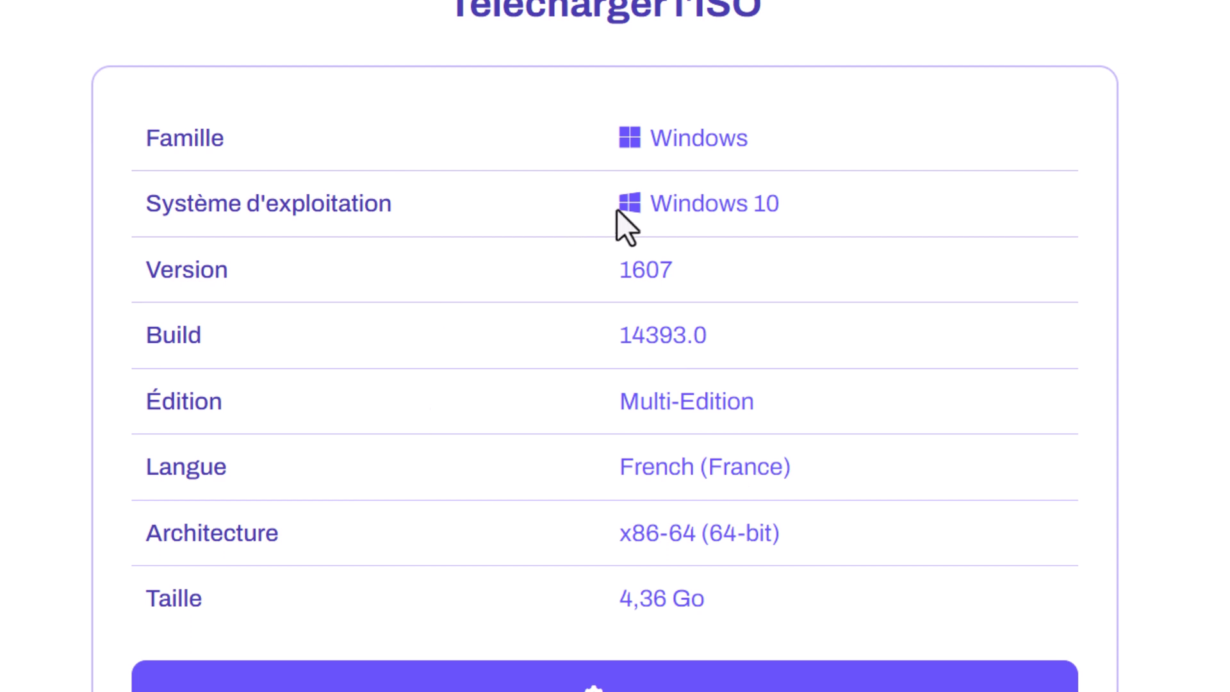
{"action": "scroll", "coordinate": [693, 540], "scroll_direction": "down", "scroll_amount": 8}
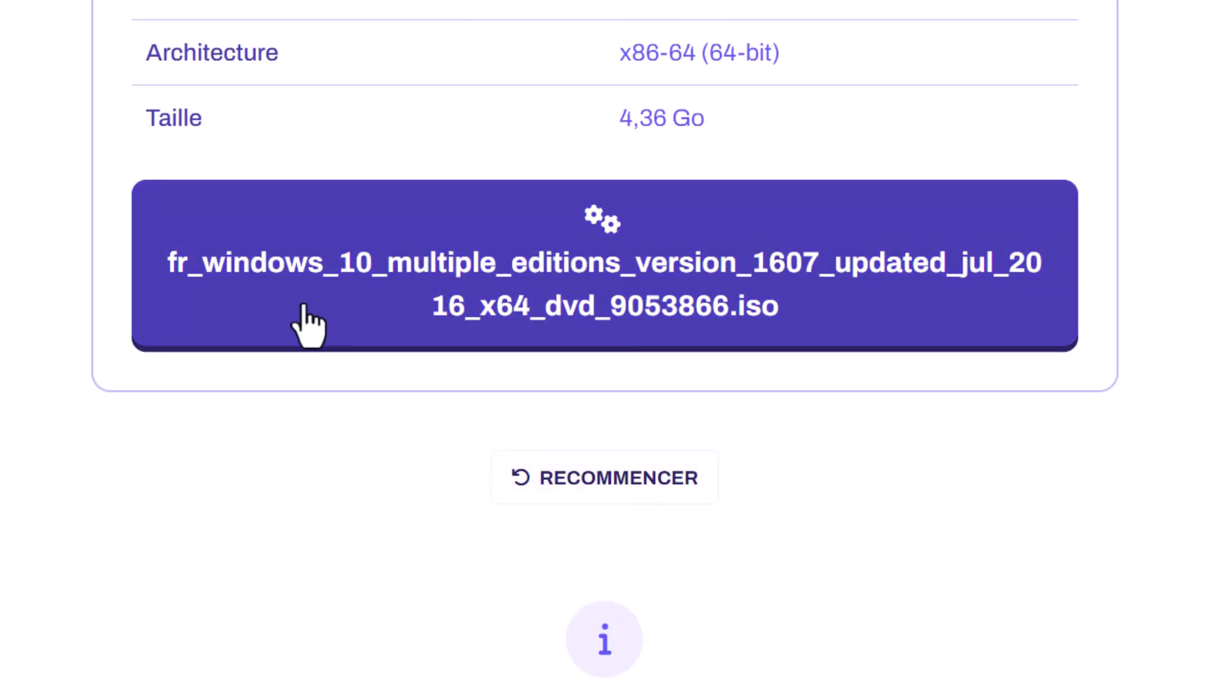
{"action": "left_click", "coordinate": [594, 314]}
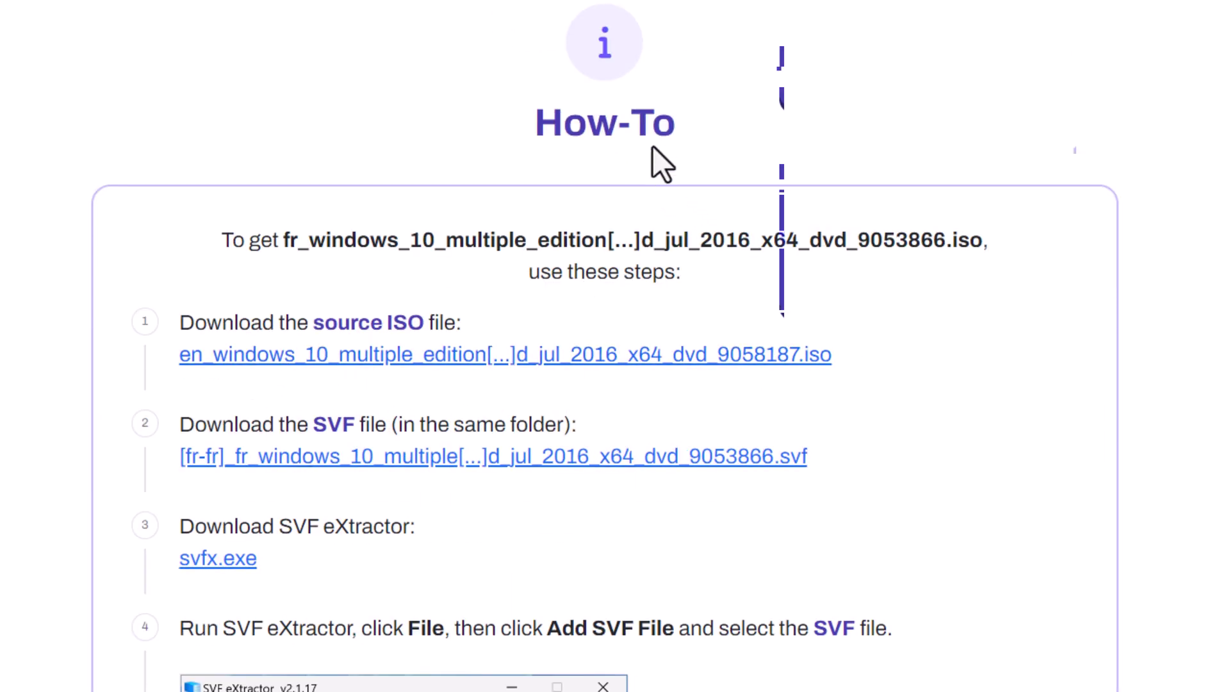
{"action": "left_click_drag", "start_coordinate": [682, 124], "coordinate": [508, 132]}
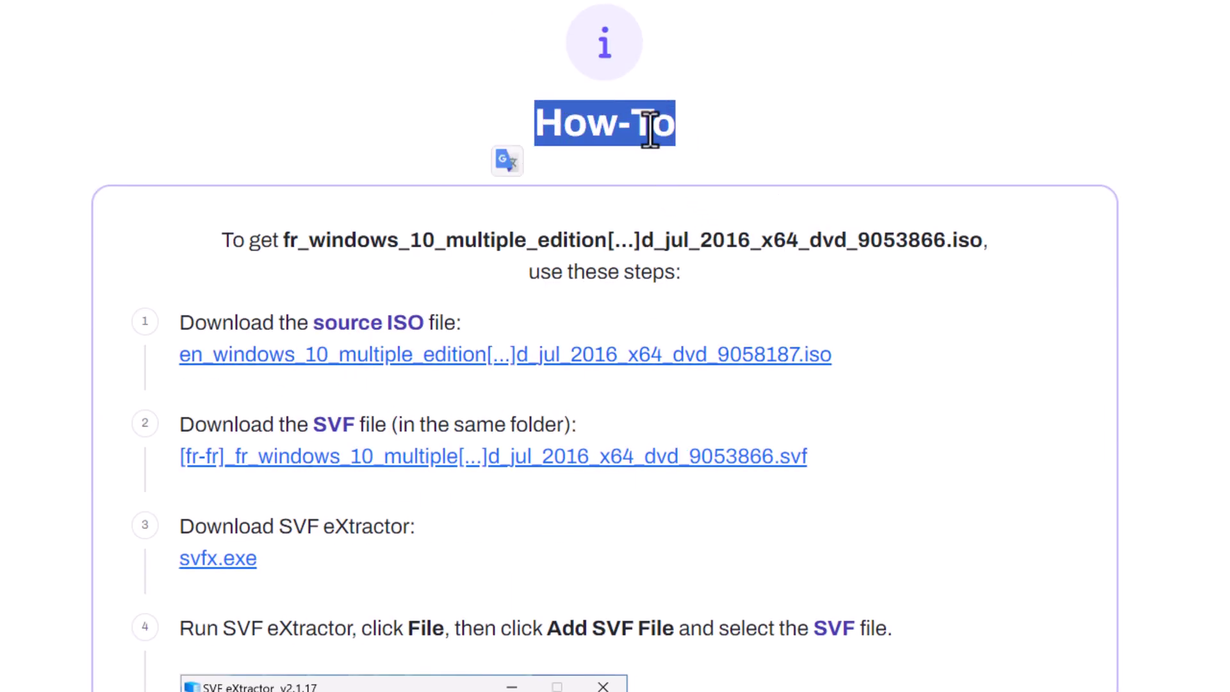
{"action": "left_click", "coordinate": [627, 123]}
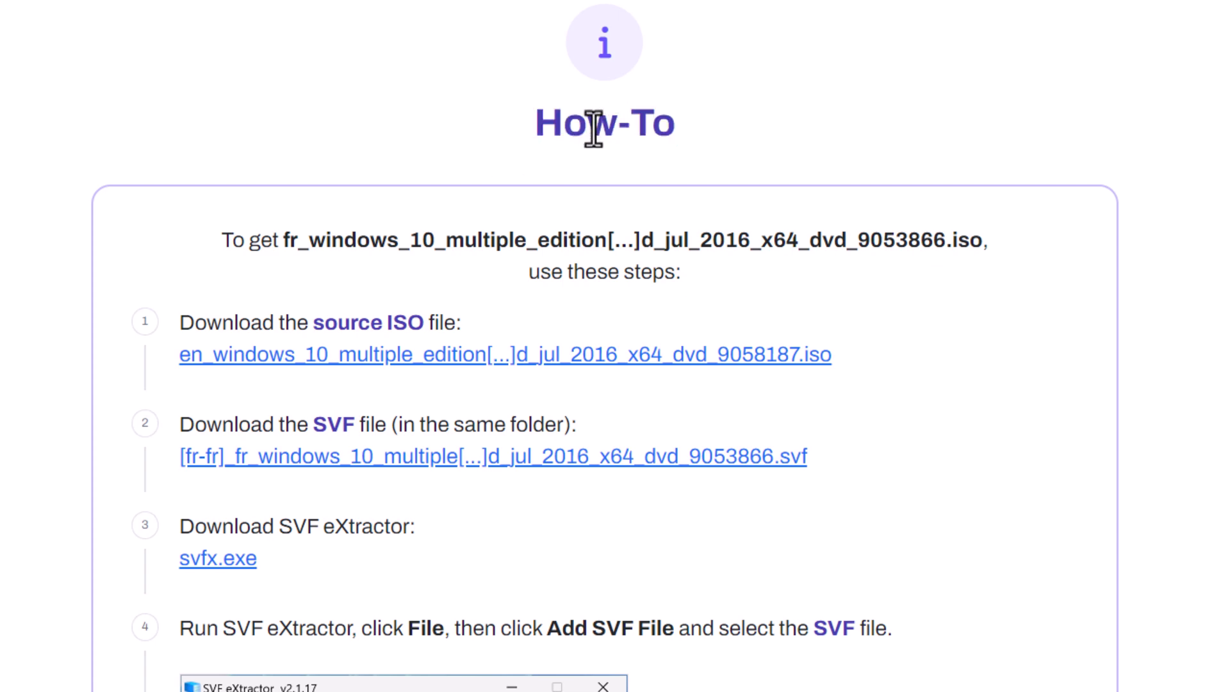
{"action": "left_click_drag", "start_coordinate": [517, 126], "coordinate": [698, 121]}
{"action": "left_click", "coordinate": [609, 122]}
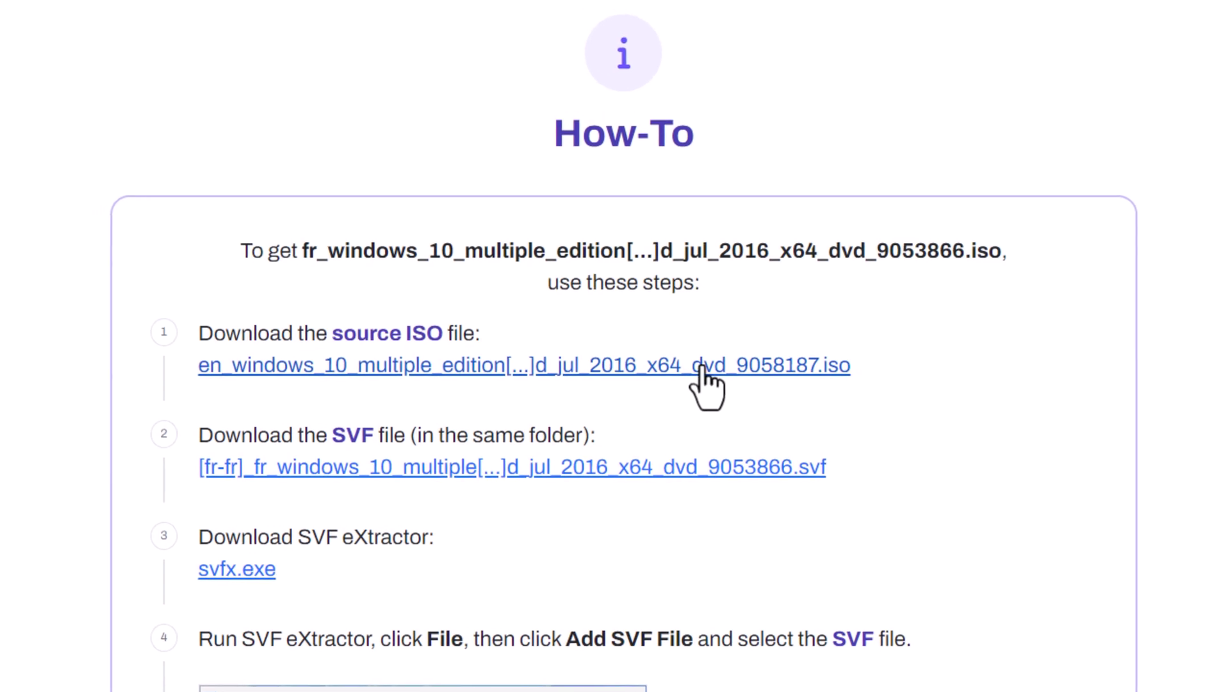
Step: Download the source ISO en_windows_10_multiple_editions_version_1607_updated_jul_2016_x64_dvd_9058187.iso into the Vidéos folder and check the recent downloads
{"action": "left_click", "coordinate": [677, 359]}
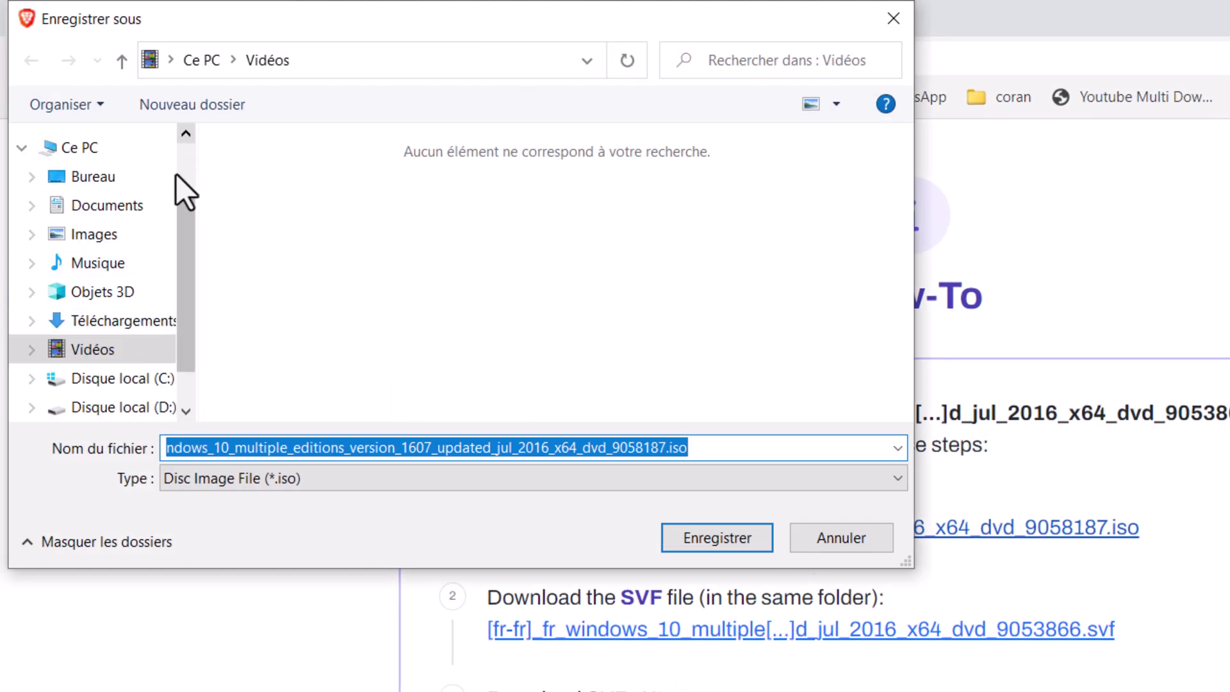
{"action": "left_click", "coordinate": [90, 357]}
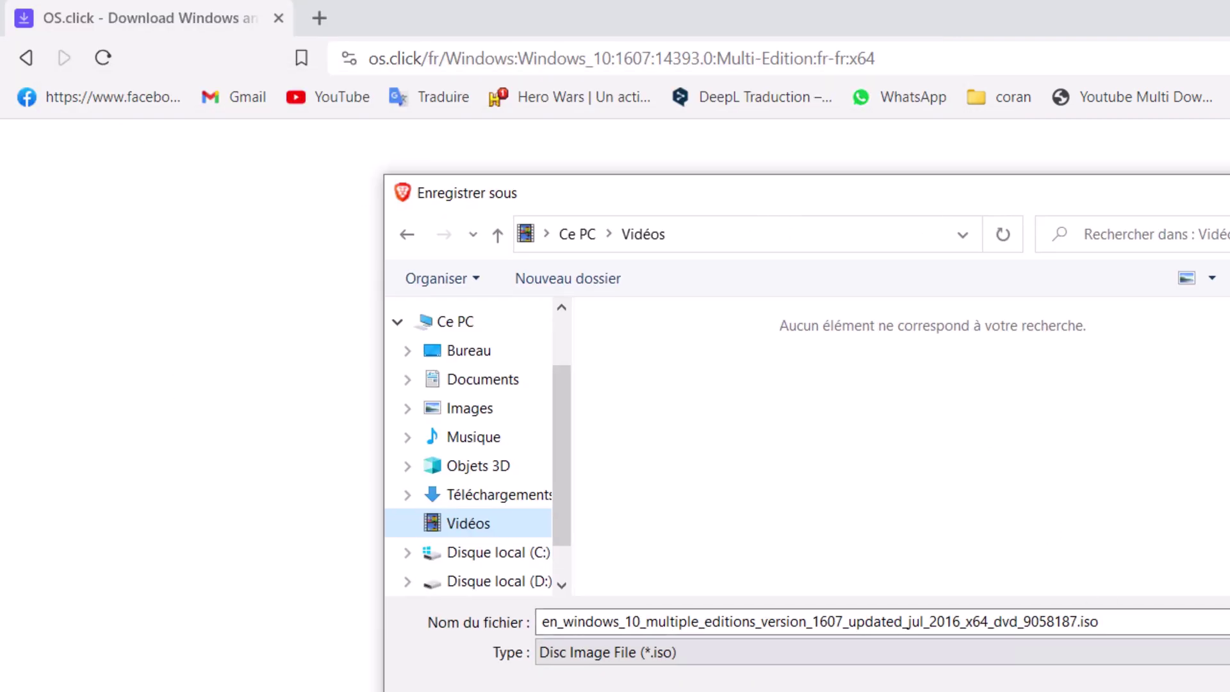
{"action": "key", "text": "Return"}
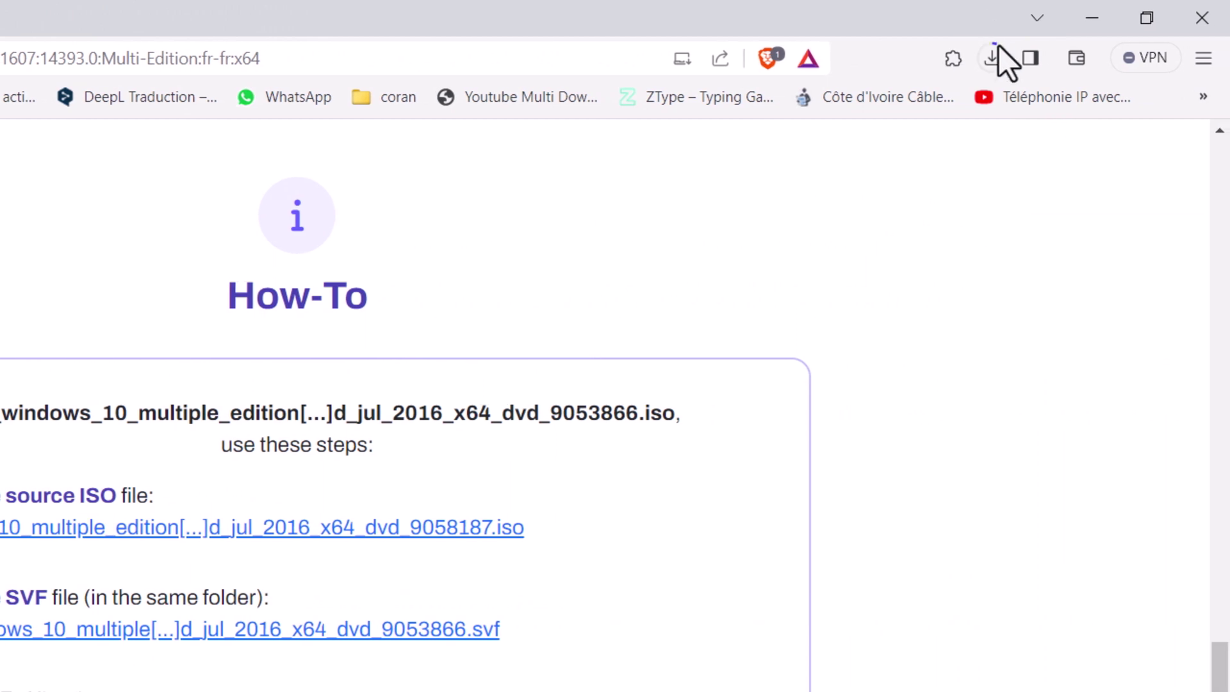
{"action": "left_click", "coordinate": [993, 59]}
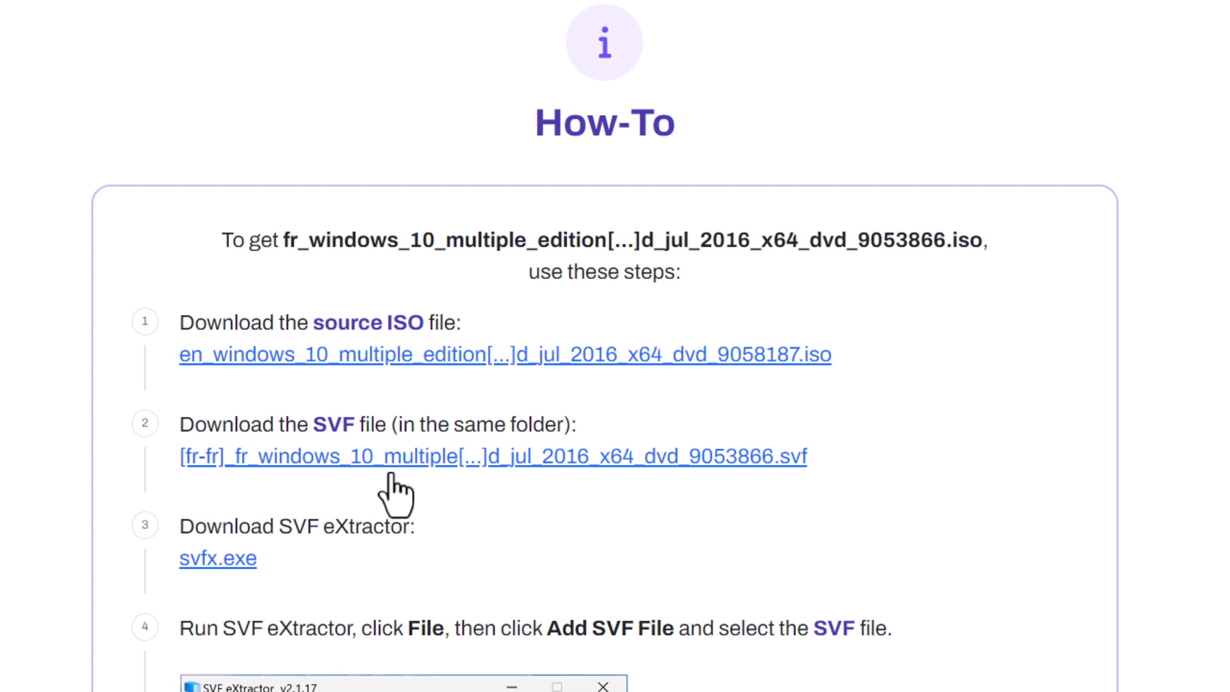
Step: Download the French SVF file for version 1607 x64 into the same Vidéos folder and check the downloads in progress
{"action": "left_click", "coordinate": [391, 473]}
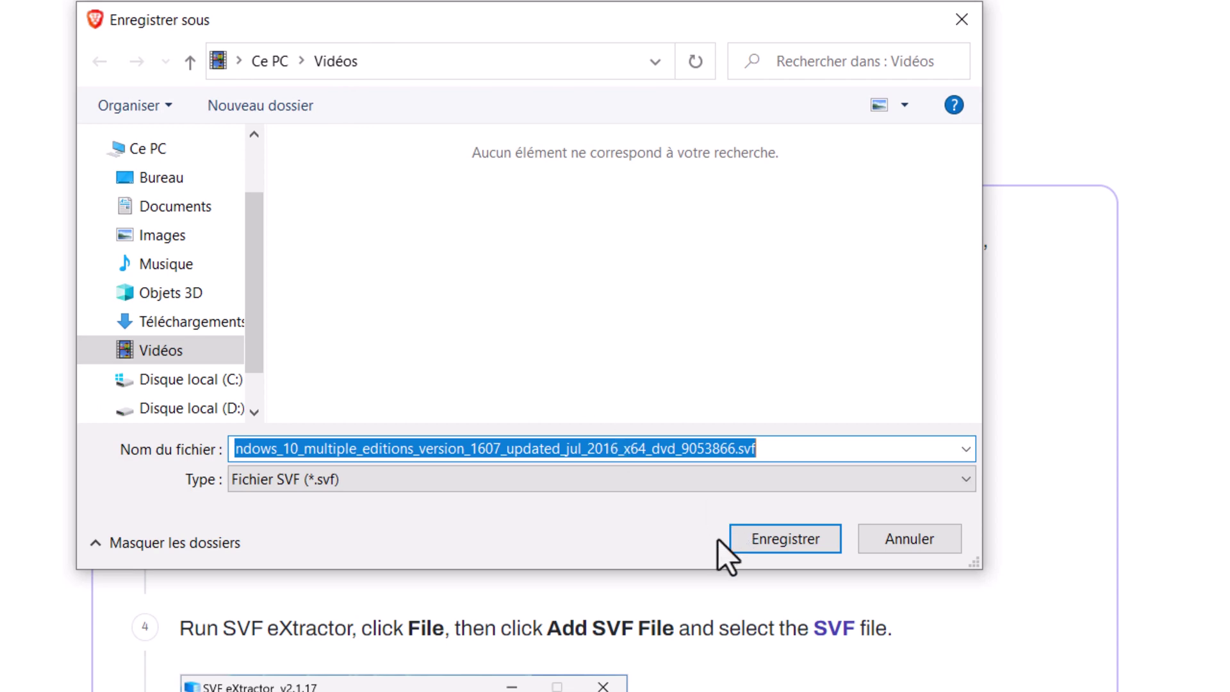
{"action": "left_click", "coordinate": [762, 544]}
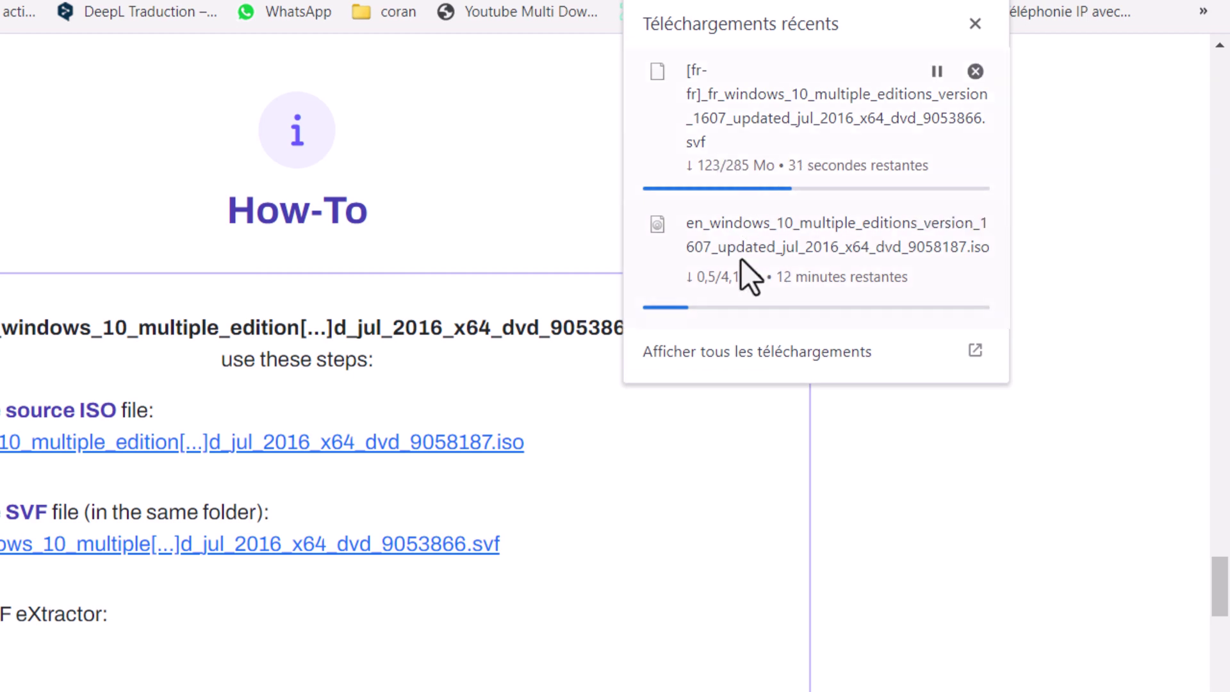
{"action": "left_click", "coordinate": [580, 589]}
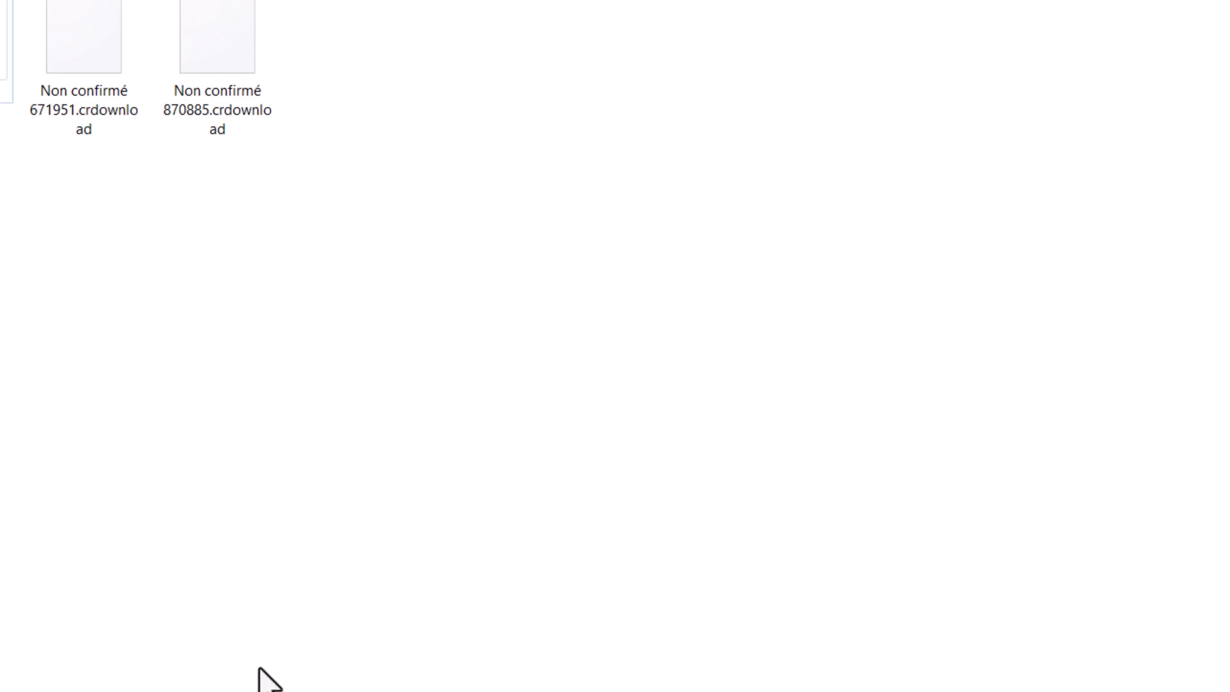
{"action": "left_click", "coordinate": [38, 683]}
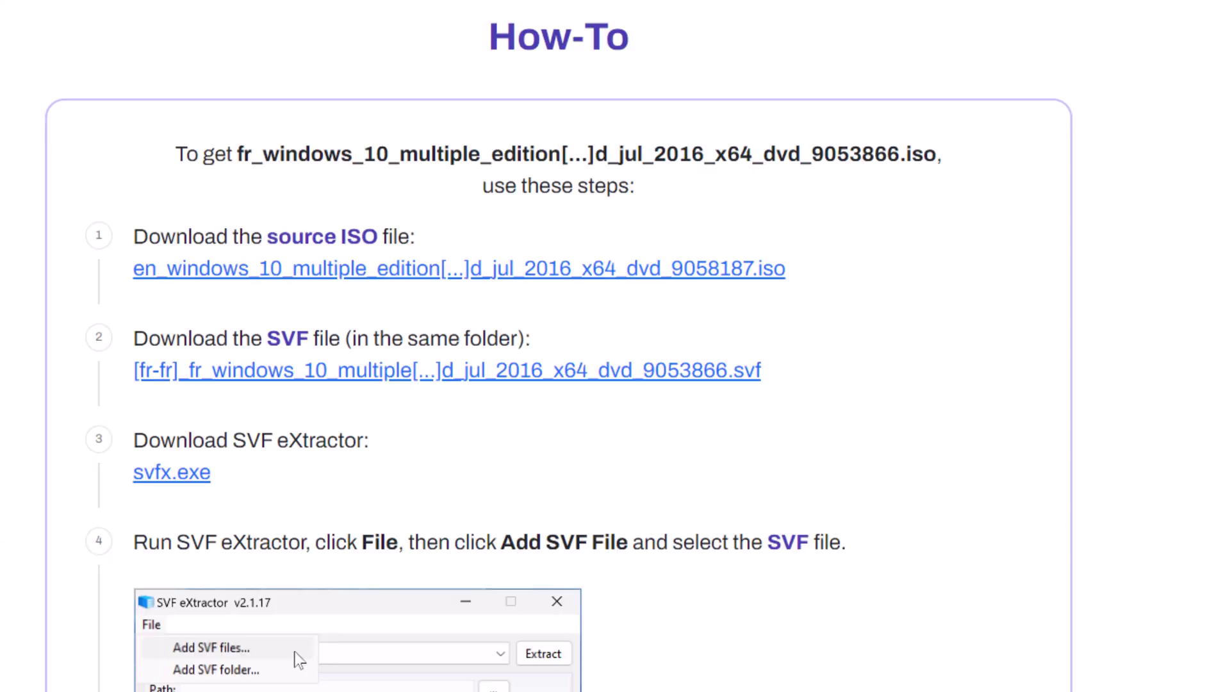
Step: Review the How-To instructions and check the status of the ISO and SVF downloads
{"action": "scroll", "coordinate": [480, 442], "scroll_direction": "up", "scroll_amount": 6}
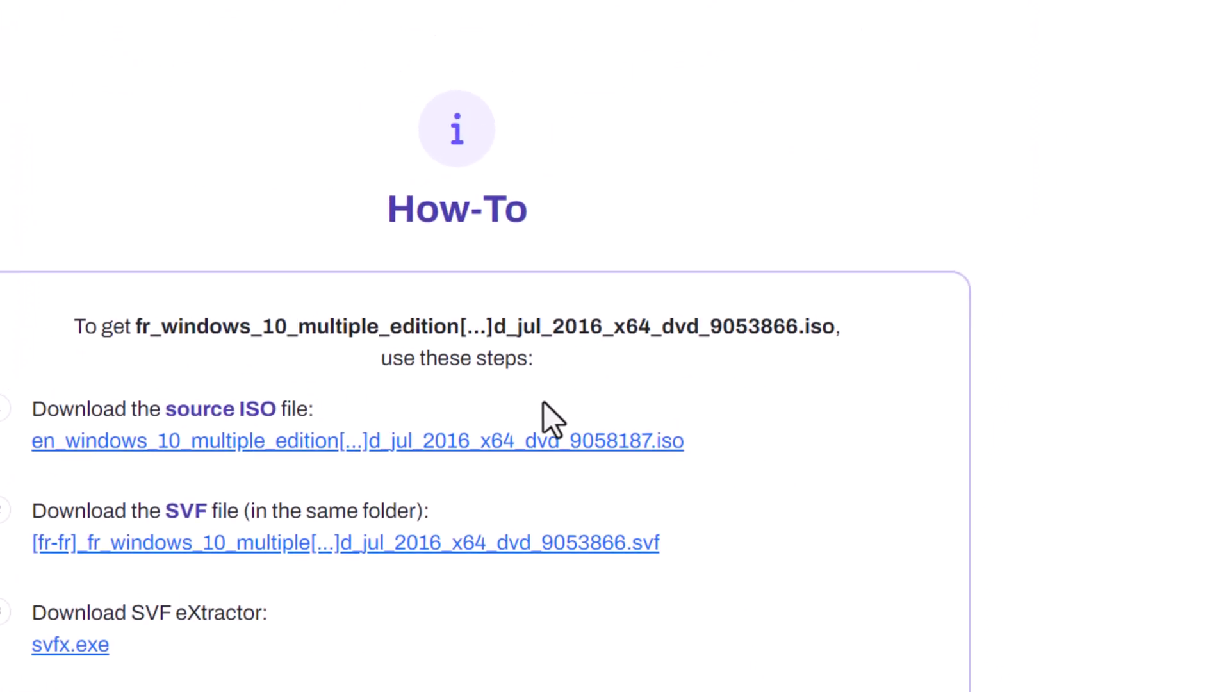
{"action": "scroll", "coordinate": [548, 471], "scroll_direction": "down", "scroll_amount": 2}
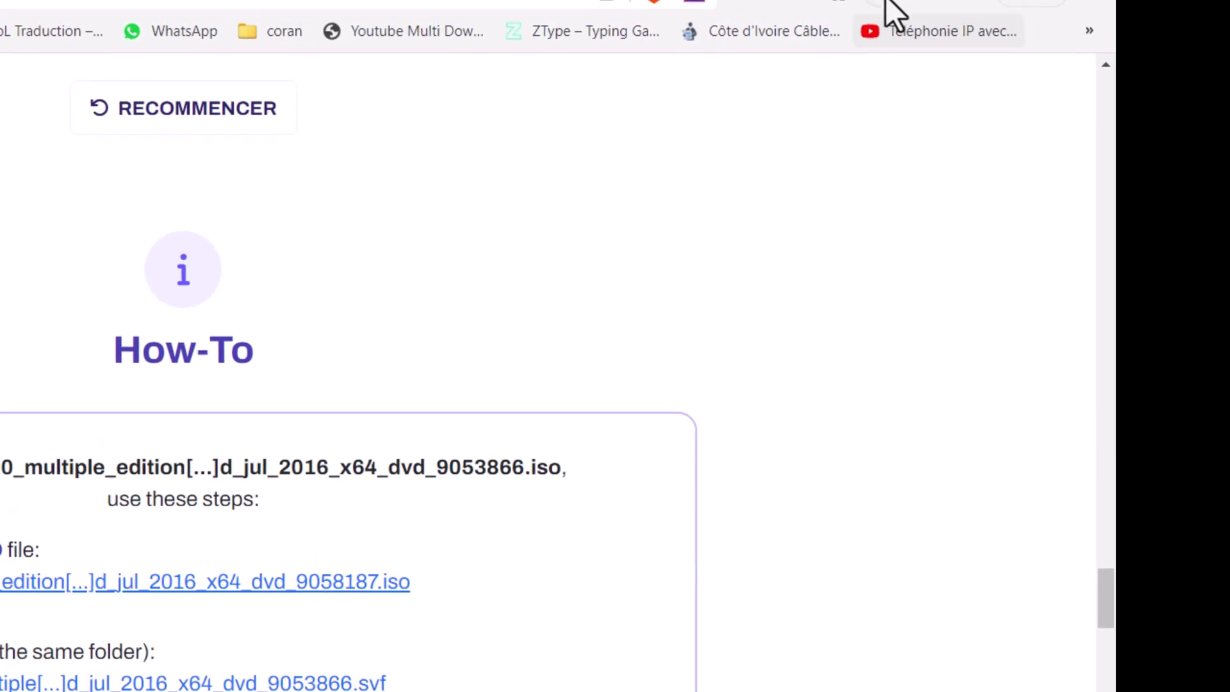
{"action": "left_click", "coordinate": [847, 11]}
{"action": "left_click", "coordinate": [853, 12]}
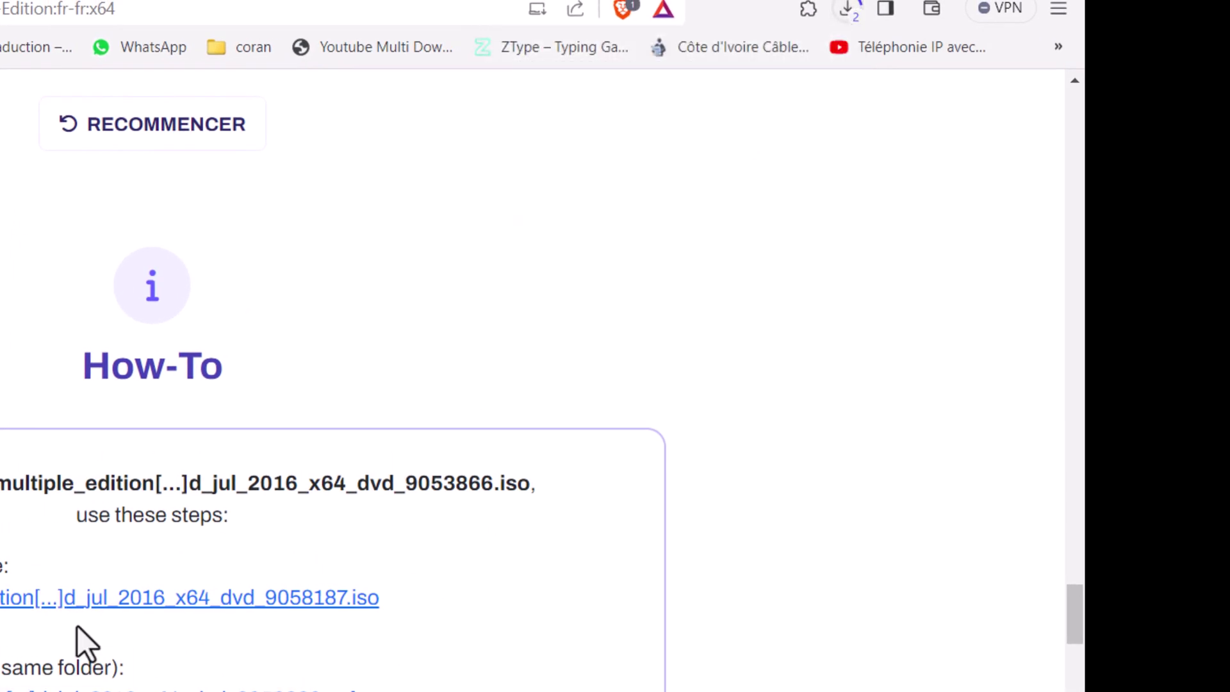
Step: Change the language to English and the architecture to x86 (32-bit), and review the resulting ISO's summary and size
{"action": "scroll", "coordinate": [83, 618], "scroll_direction": "up", "scroll_amount": 10}
{"action": "scroll", "coordinate": [51, 587], "scroll_direction": "up", "scroll_amount": 6}
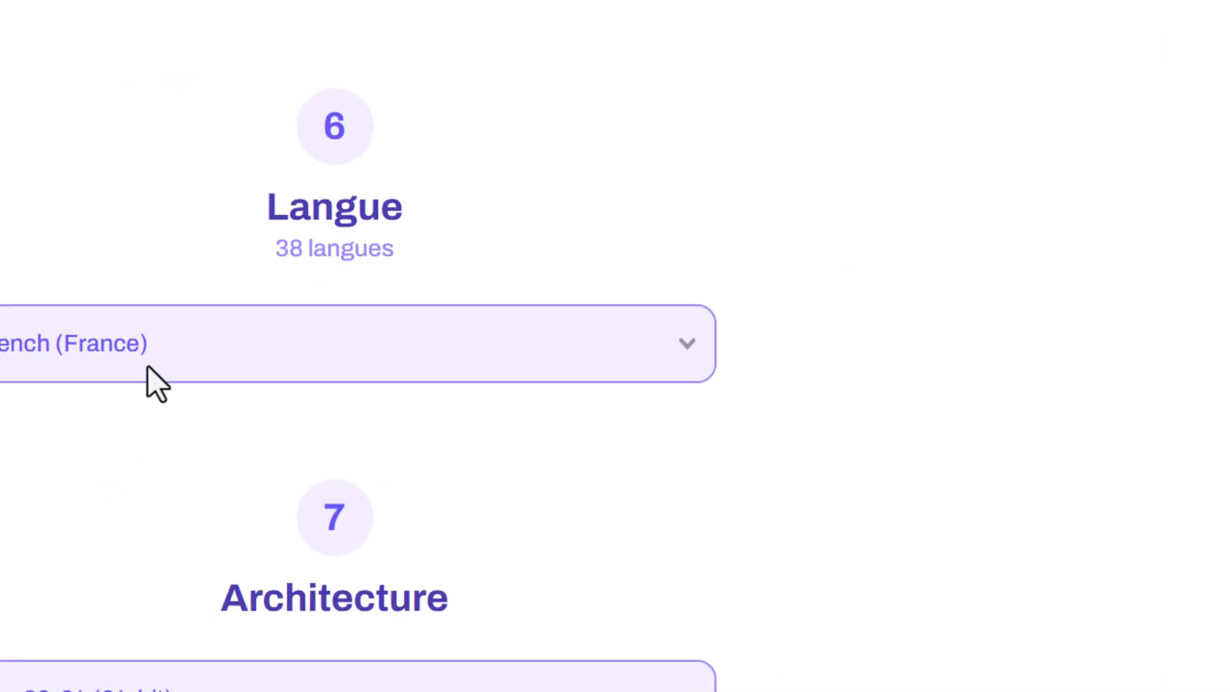
{"action": "left_click", "coordinate": [352, 428]}
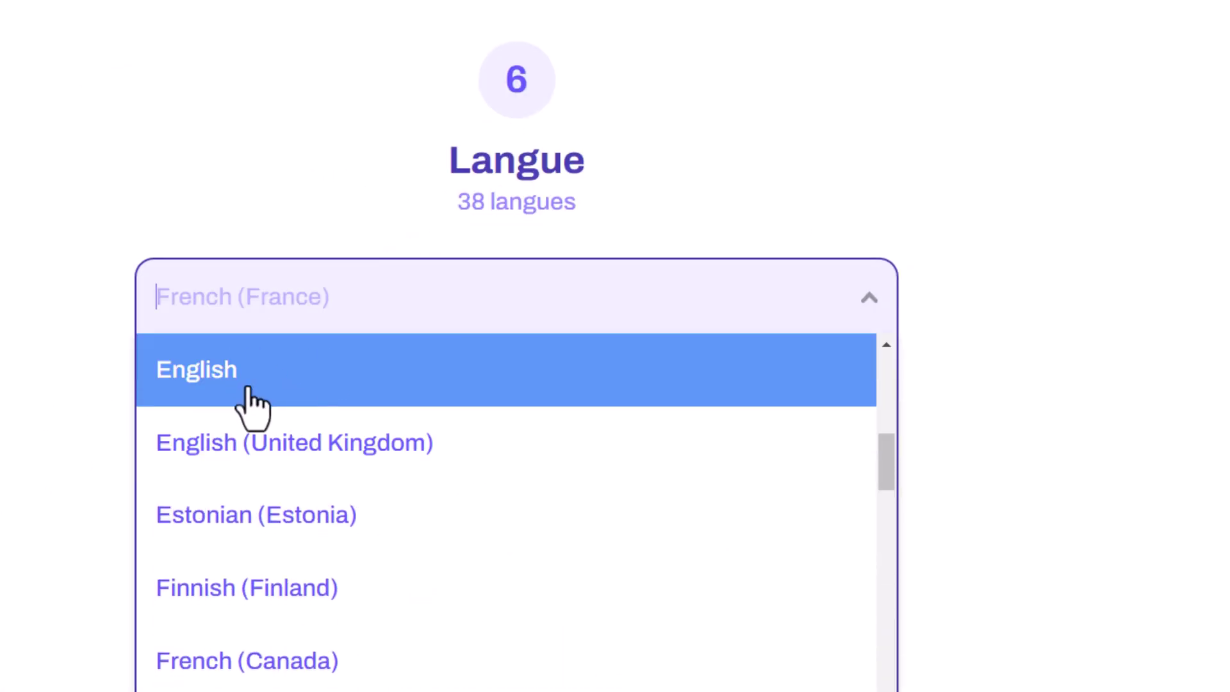
{"action": "left_click", "coordinate": [205, 395]}
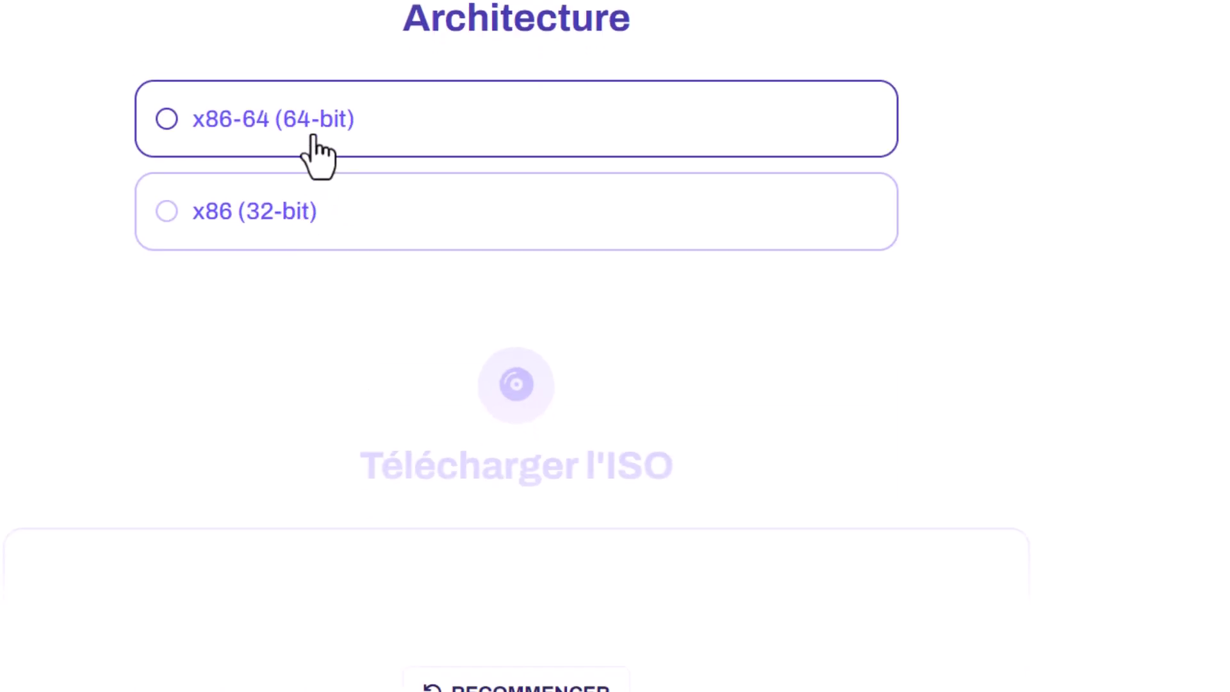
{"action": "left_click", "coordinate": [326, 224]}
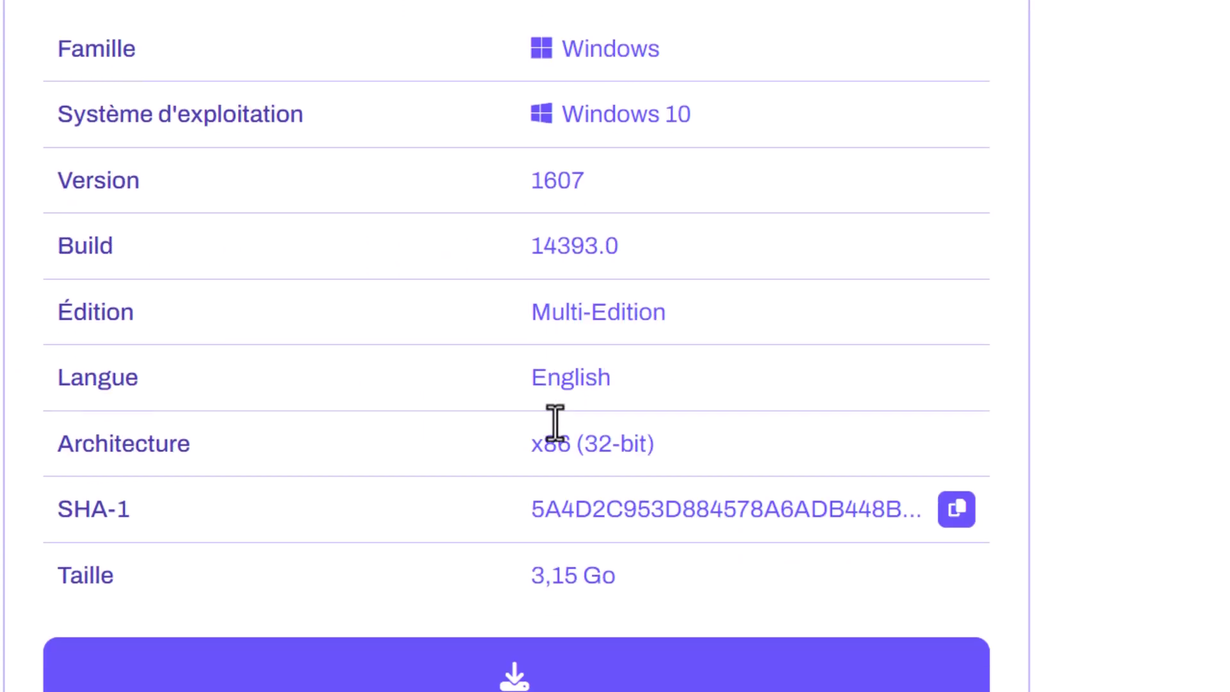
{"action": "scroll", "coordinate": [624, 409], "scroll_direction": "down", "scroll_amount": 10}
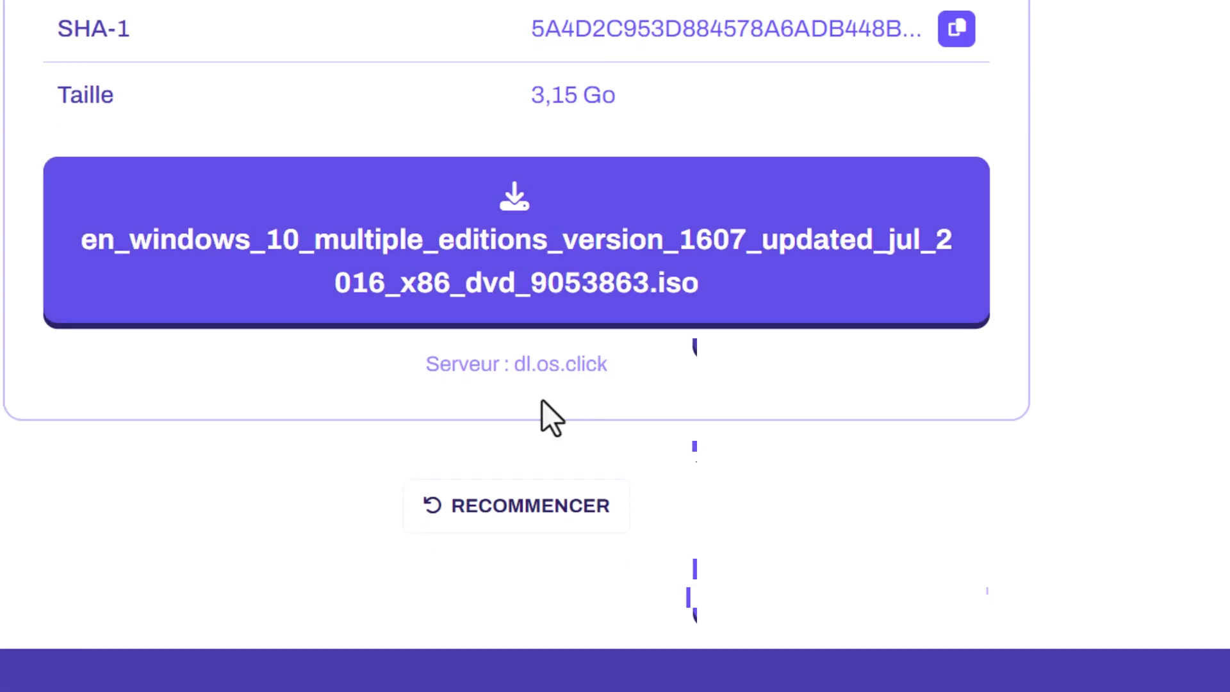
{"action": "scroll", "coordinate": [521, 344], "scroll_direction": "up", "scroll_amount": 4}
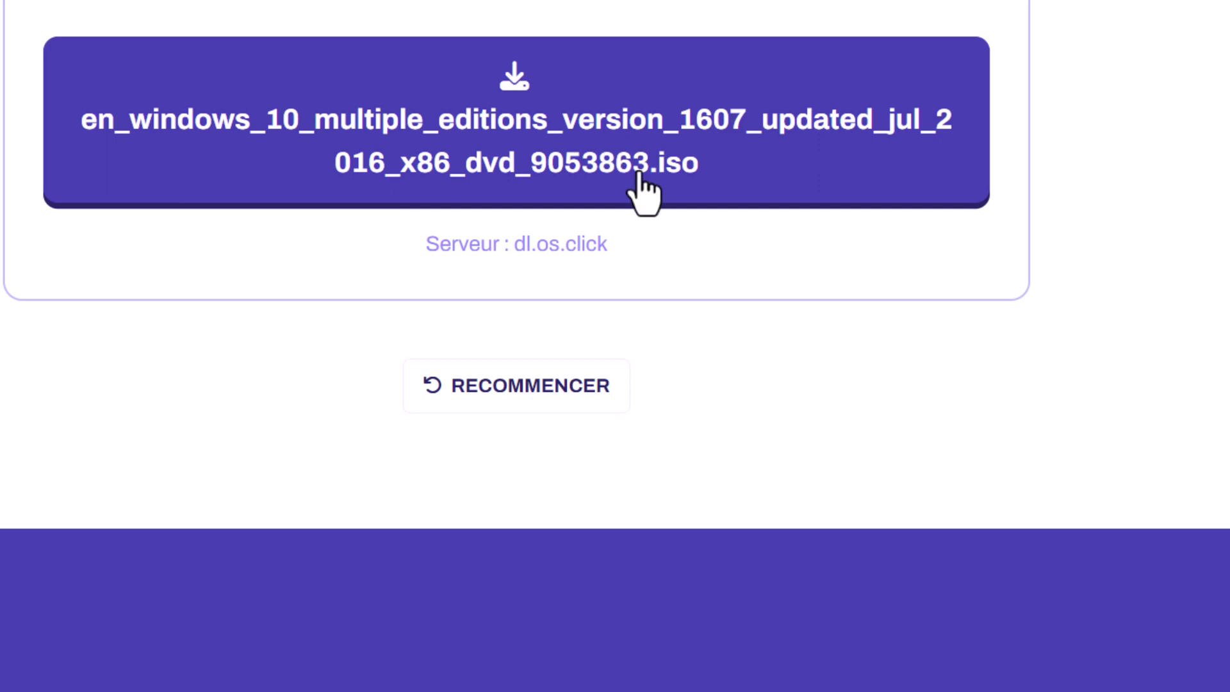
{"action": "scroll", "coordinate": [645, 193], "scroll_direction": "up", "scroll_amount": 3}
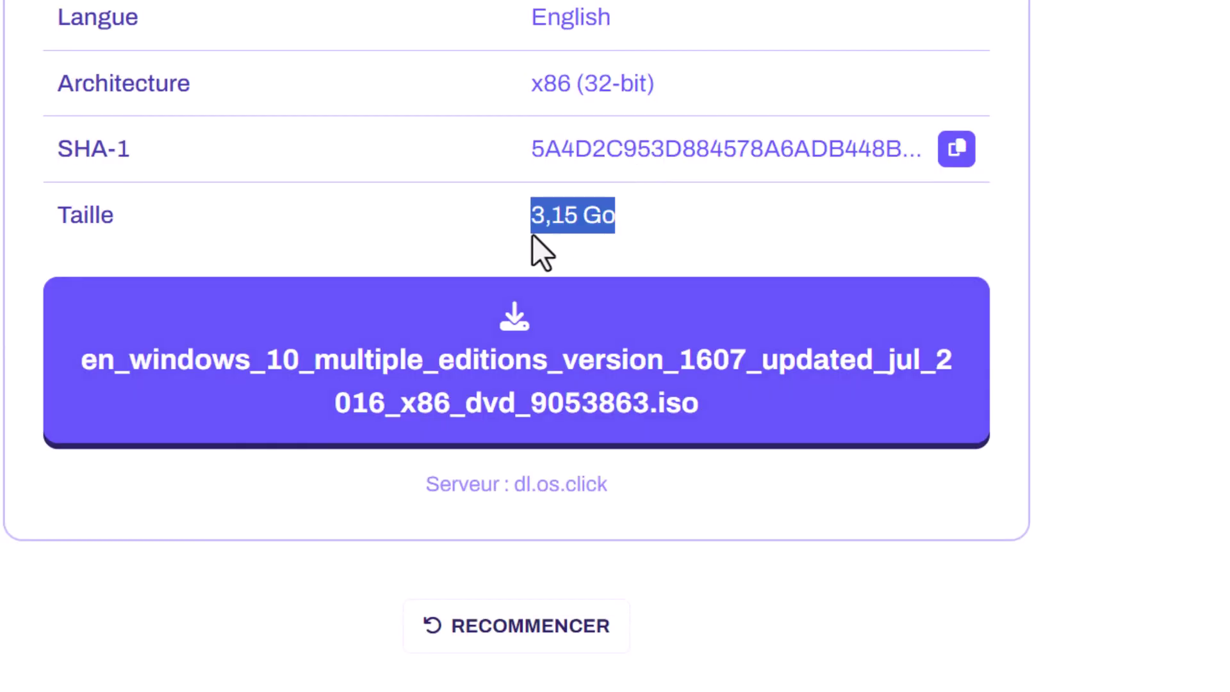
Step: Switch the English ISO's architecture to x86-64 (64-bit) and check its download entry
{"action": "scroll", "coordinate": [602, 237], "scroll_direction": "up", "scroll_amount": 12}
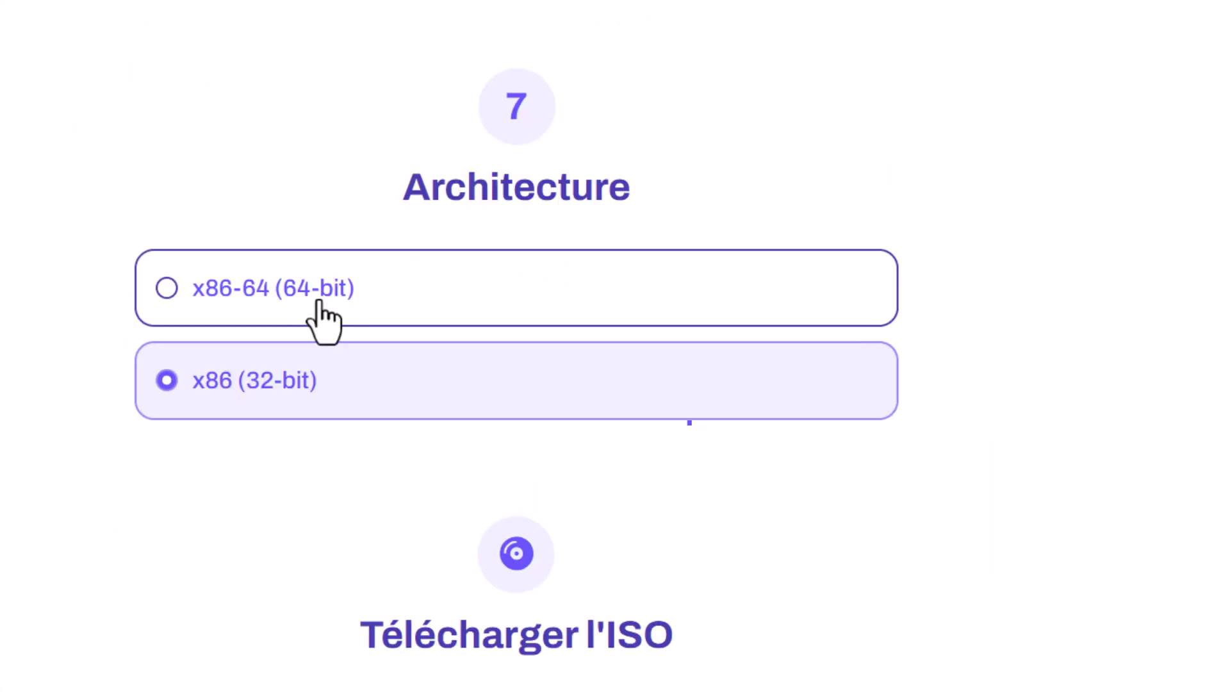
{"action": "left_click", "coordinate": [318, 301]}
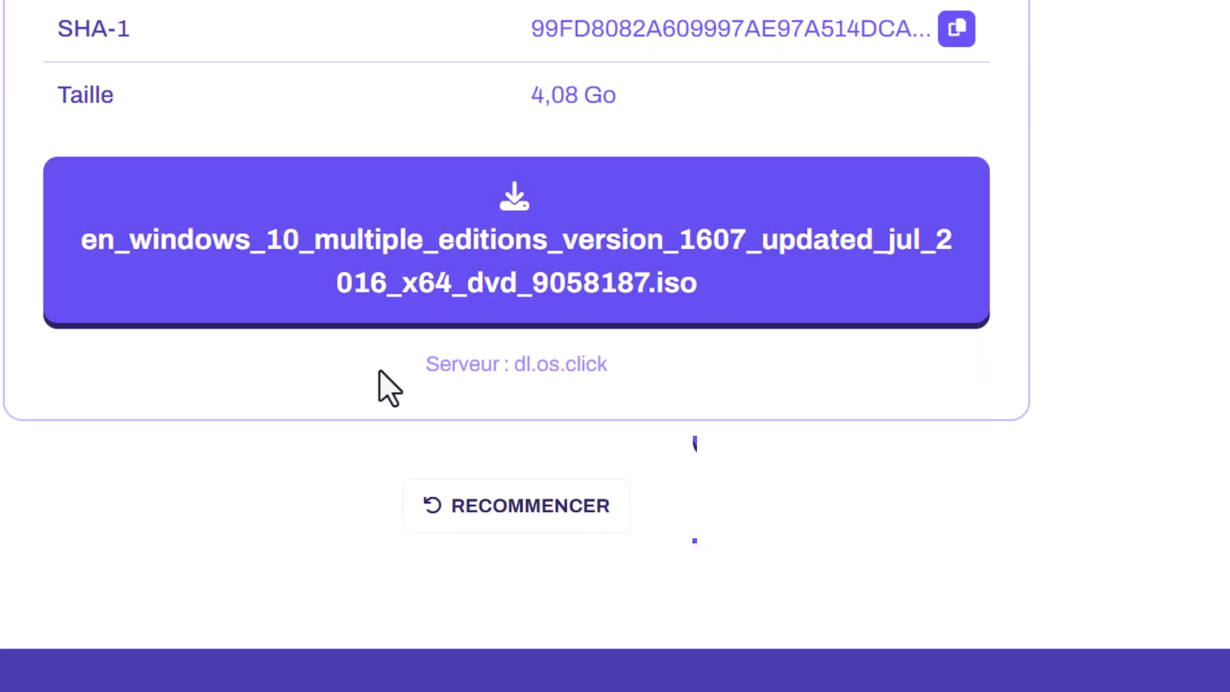
{"action": "scroll", "coordinate": [593, 382], "scroll_direction": "up", "scroll_amount": 12}
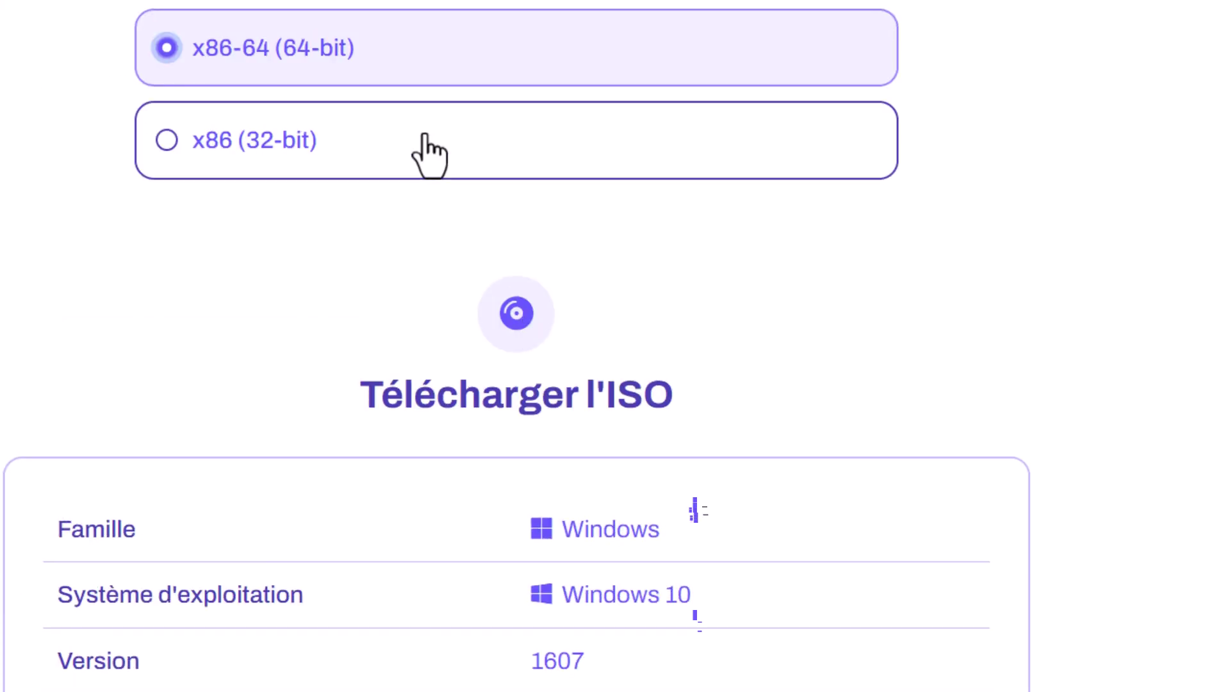
Step: Set the language to Dutch (Netherlands) with the x86-64 (64-bit) architecture and view the download instructions
{"action": "scroll", "coordinate": [438, 168], "scroll_direction": "up", "scroll_amount": 5}
{"action": "left_click", "coordinate": [412, 184]}
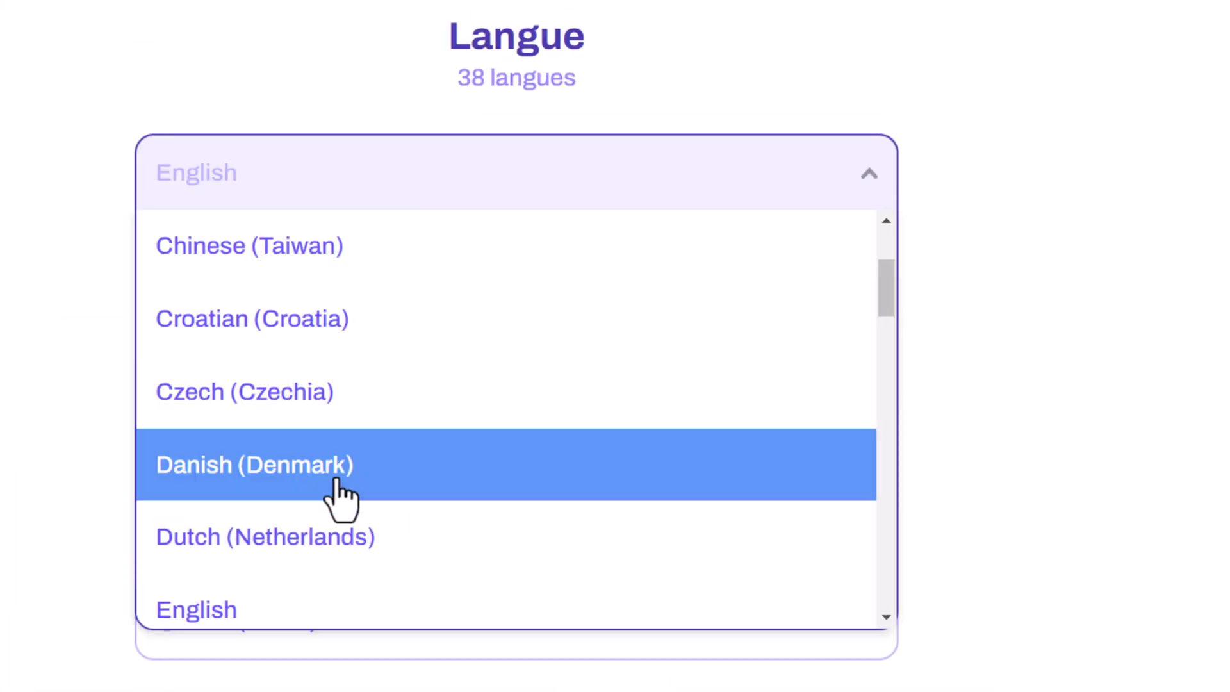
{"action": "left_click", "coordinate": [336, 543]}
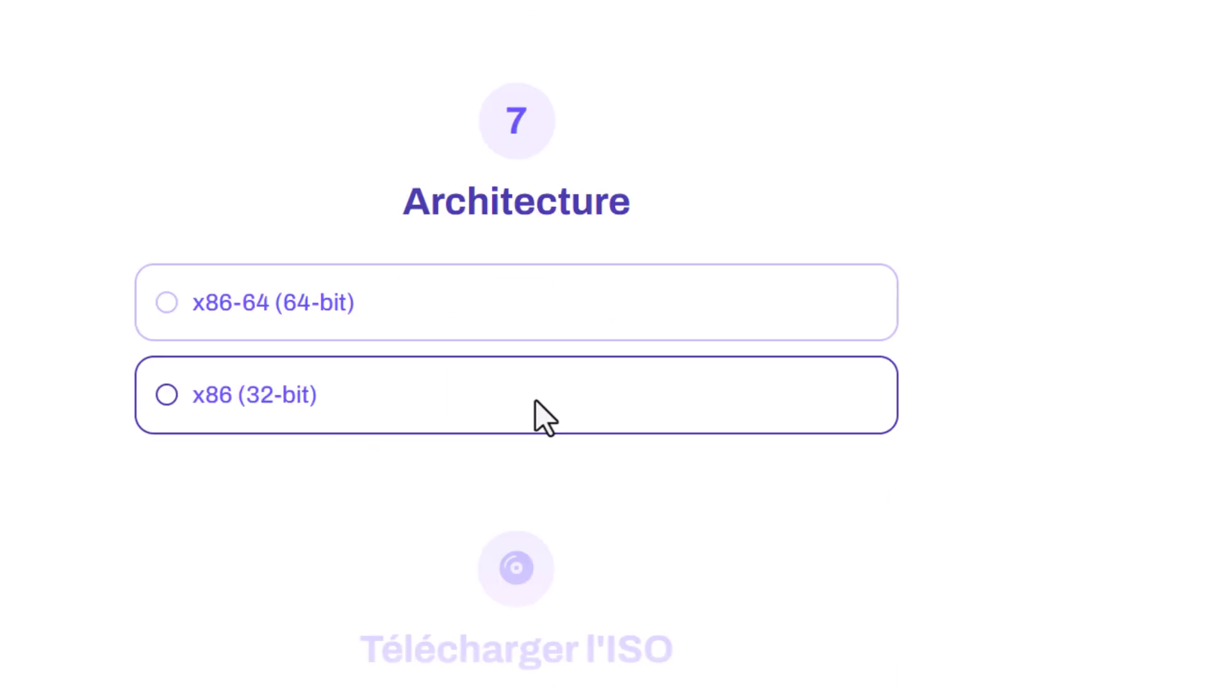
{"action": "left_click", "coordinate": [455, 144]}
{"action": "scroll", "coordinate": [530, 462], "scroll_direction": "down", "scroll_amount": 20}
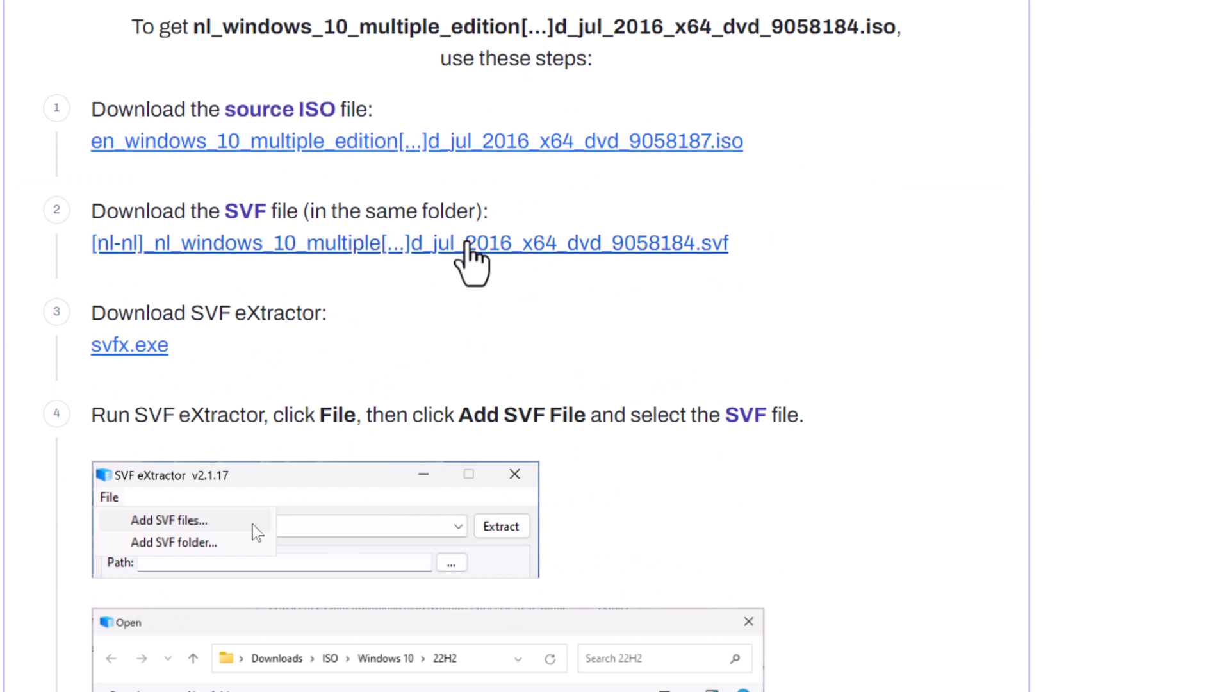
Step: Return to the Windows 10 version list, show the supported versions and select 22H2 (Vibranium)
{"action": "scroll", "coordinate": [423, 302], "scroll_direction": "up", "scroll_amount": 15}
{"action": "scroll", "coordinate": [415, 291], "scroll_direction": "up", "scroll_amount": 7}
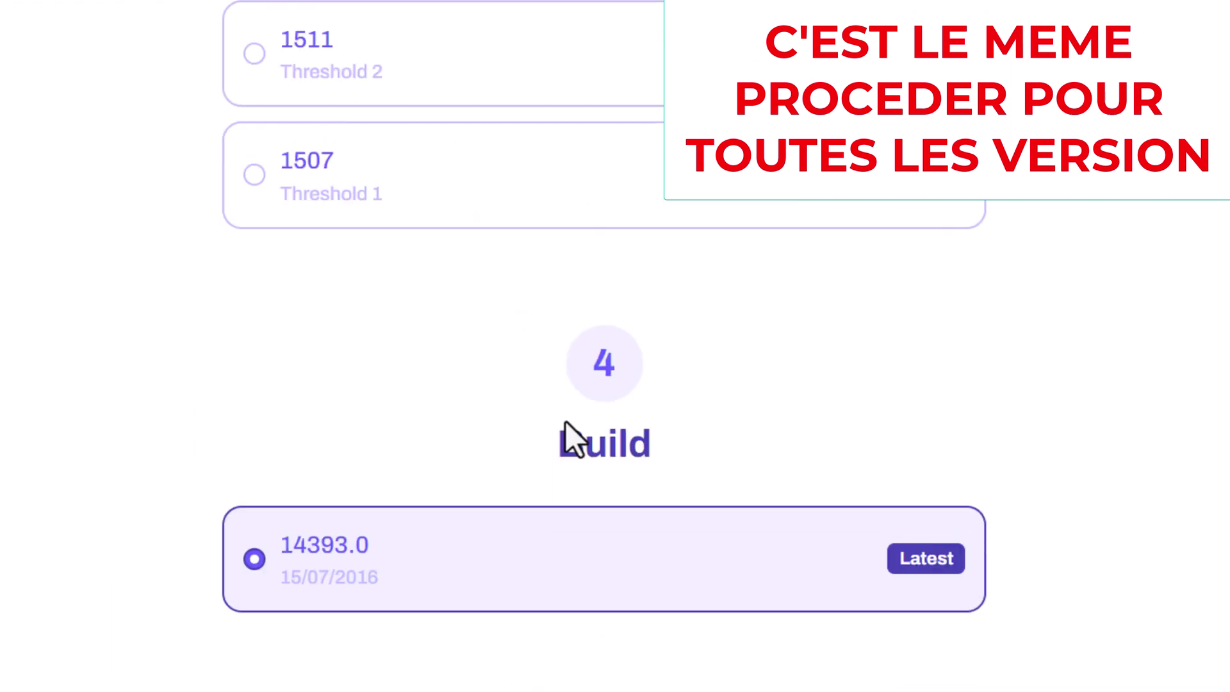
{"action": "scroll", "coordinate": [567, 421], "scroll_direction": "up", "scroll_amount": 15}
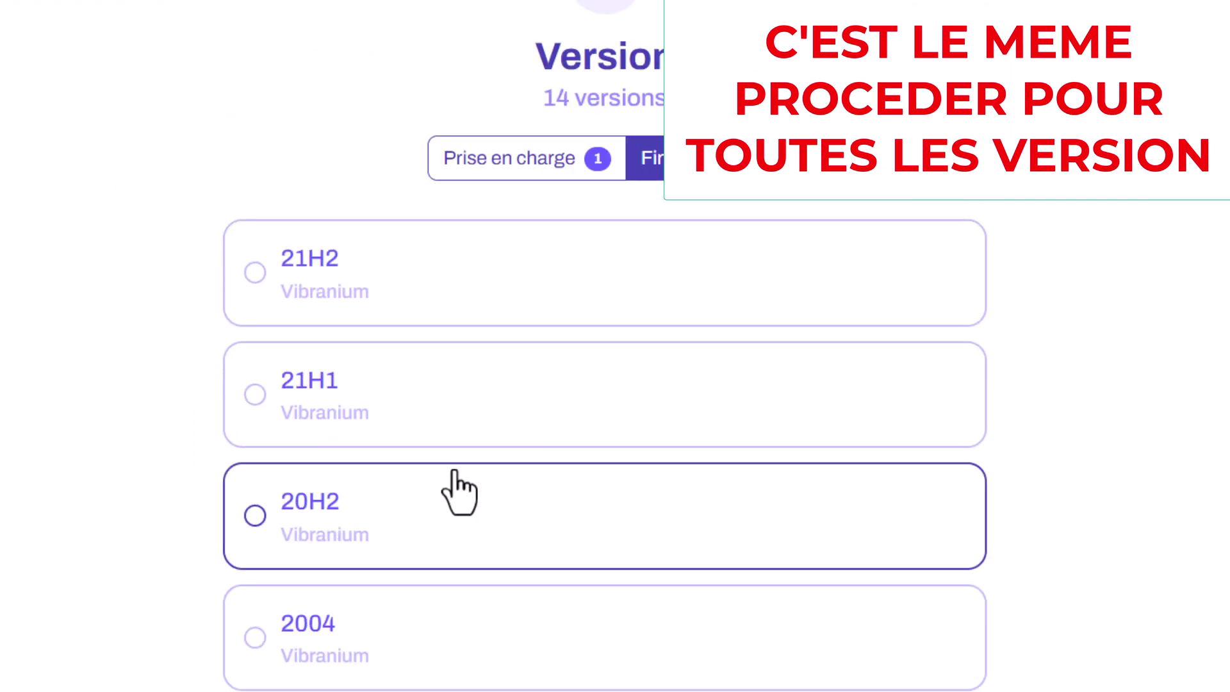
{"action": "scroll", "coordinate": [418, 548], "scroll_direction": "down", "scroll_amount": 5}
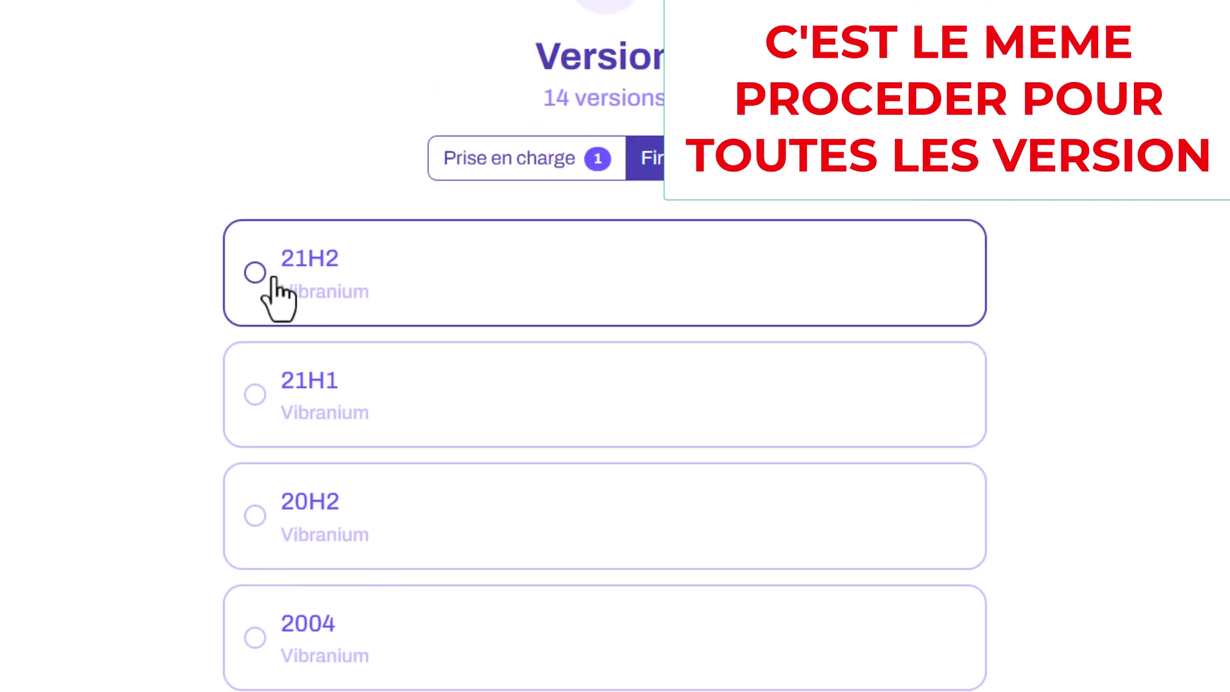
{"action": "left_click", "coordinate": [539, 178]}
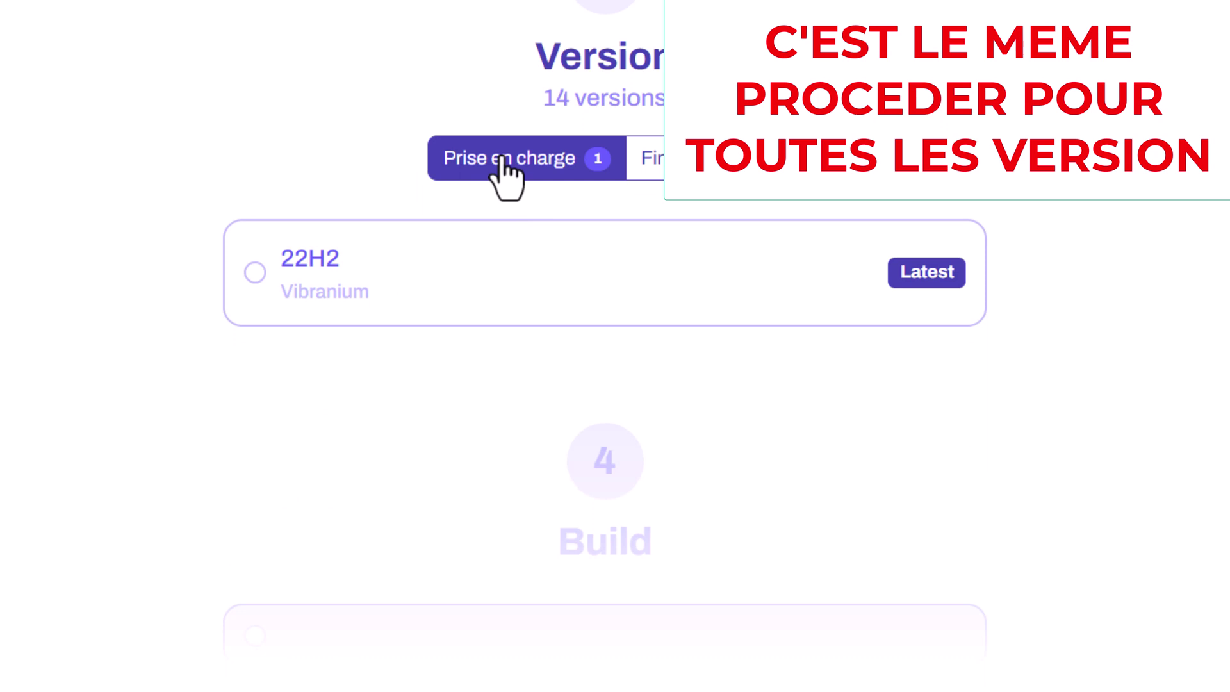
{"action": "left_click", "coordinate": [255, 272]}
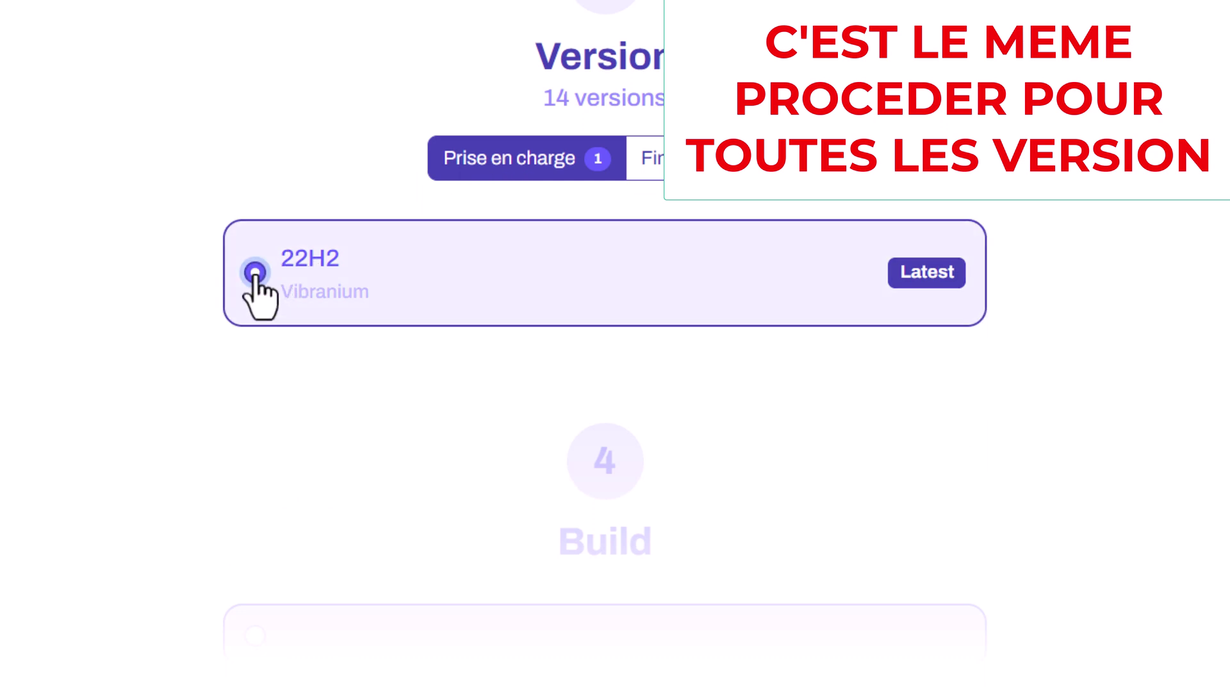
Step: Look through the 22H2 builds, then select build 19045.3448 and the Multi-Edition edition
{"action": "scroll", "coordinate": [580, 423], "scroll_direction": "down", "scroll_amount": 5}
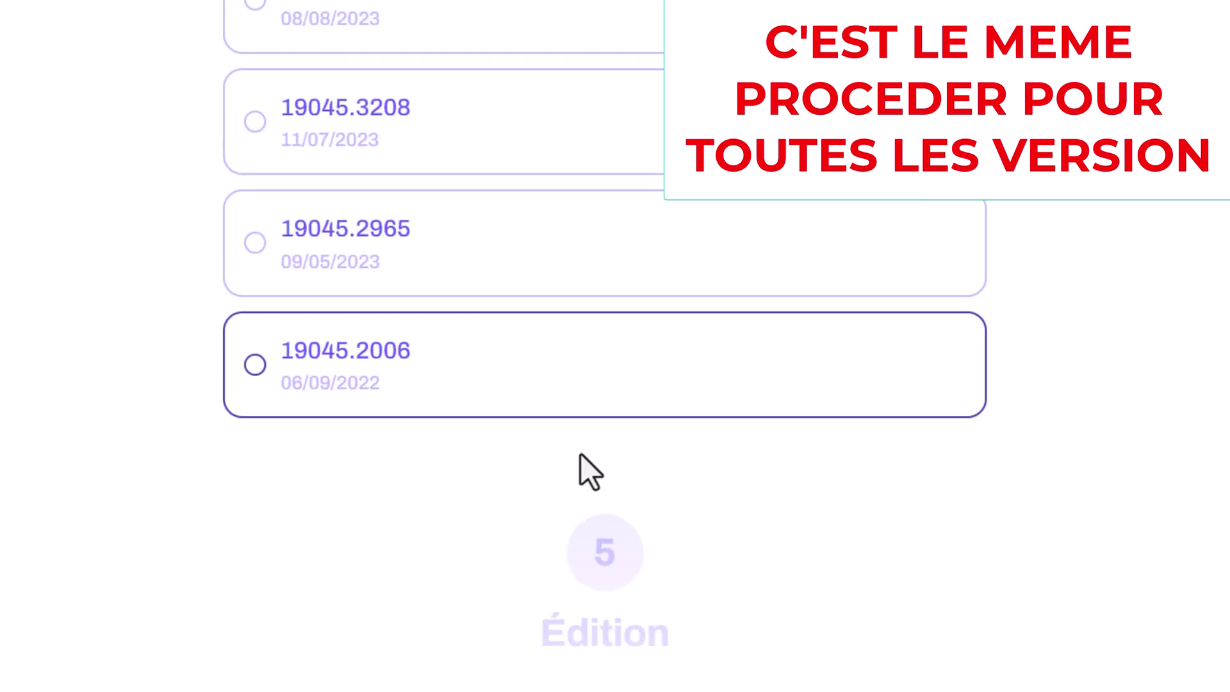
{"action": "scroll", "coordinate": [522, 352], "scroll_direction": "up", "scroll_amount": 5}
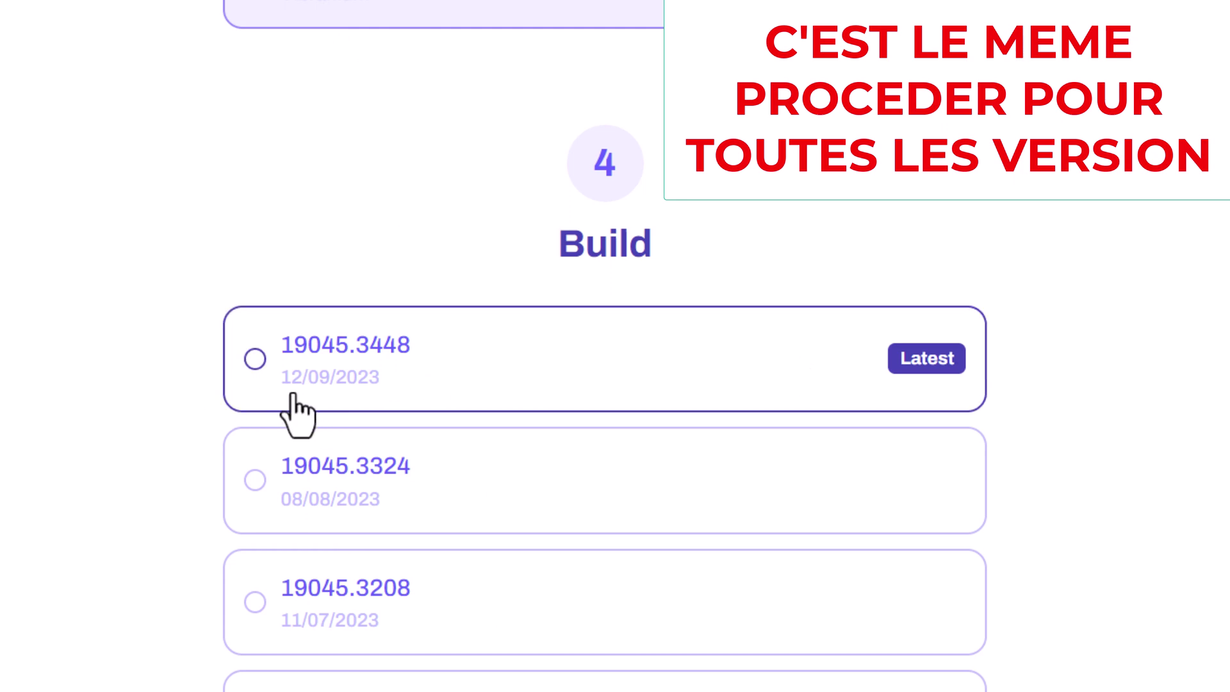
{"action": "left_click", "coordinate": [455, 375]}
{"action": "scroll", "coordinate": [576, 359], "scroll_direction": "down", "scroll_amount": 5}
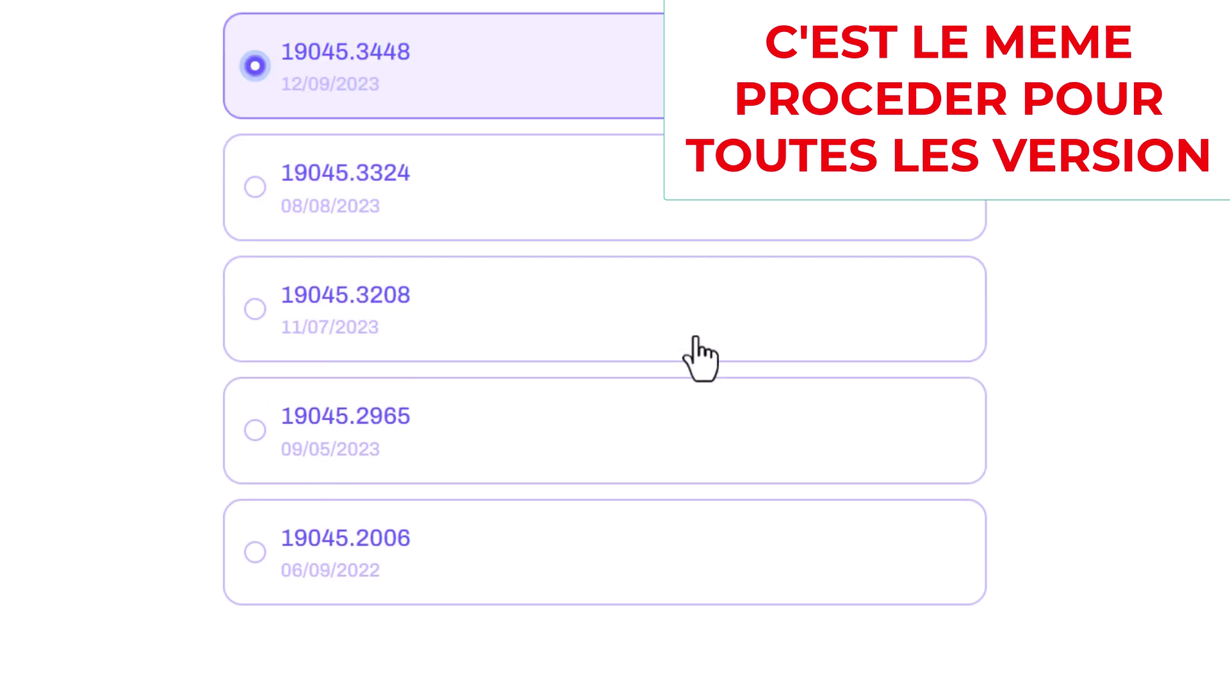
{"action": "scroll", "coordinate": [695, 397], "scroll_direction": "down", "scroll_amount": 5}
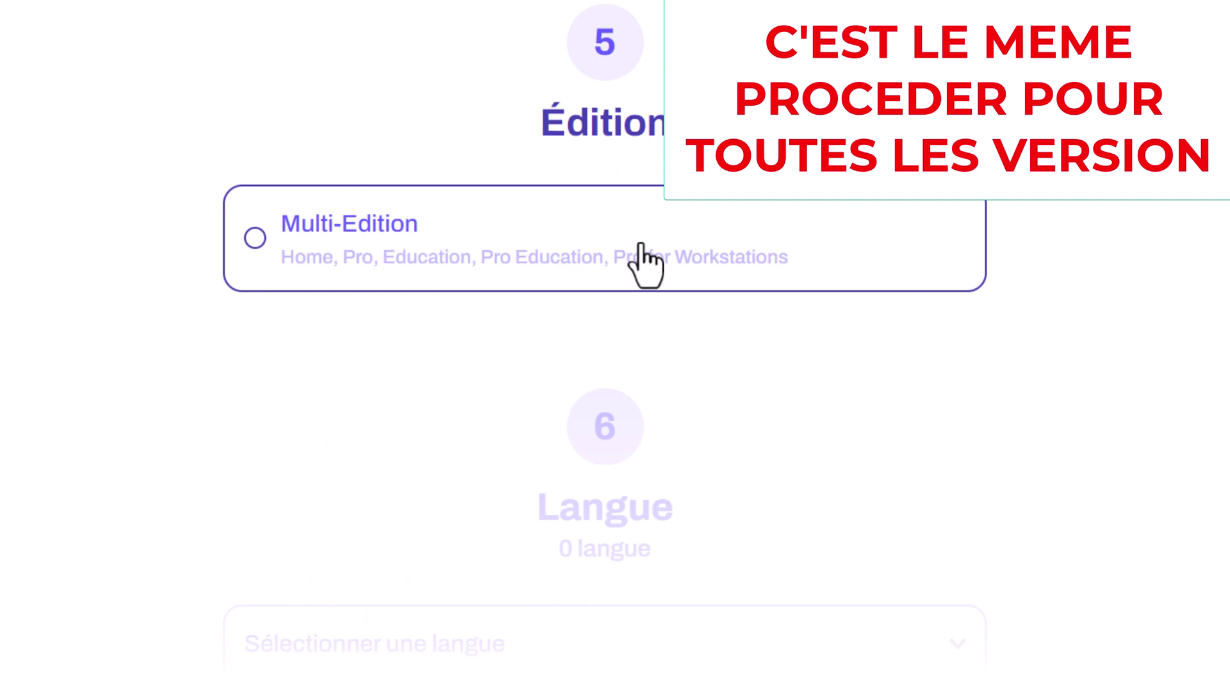
{"action": "left_click", "coordinate": [285, 243]}
Step: Set the language of the Windows 10 22H2 Multi-Edition ISO to French (France)
{"action": "scroll", "coordinate": [434, 404], "scroll_direction": "down", "scroll_amount": 5}
{"action": "left_click", "coordinate": [399, 295]}
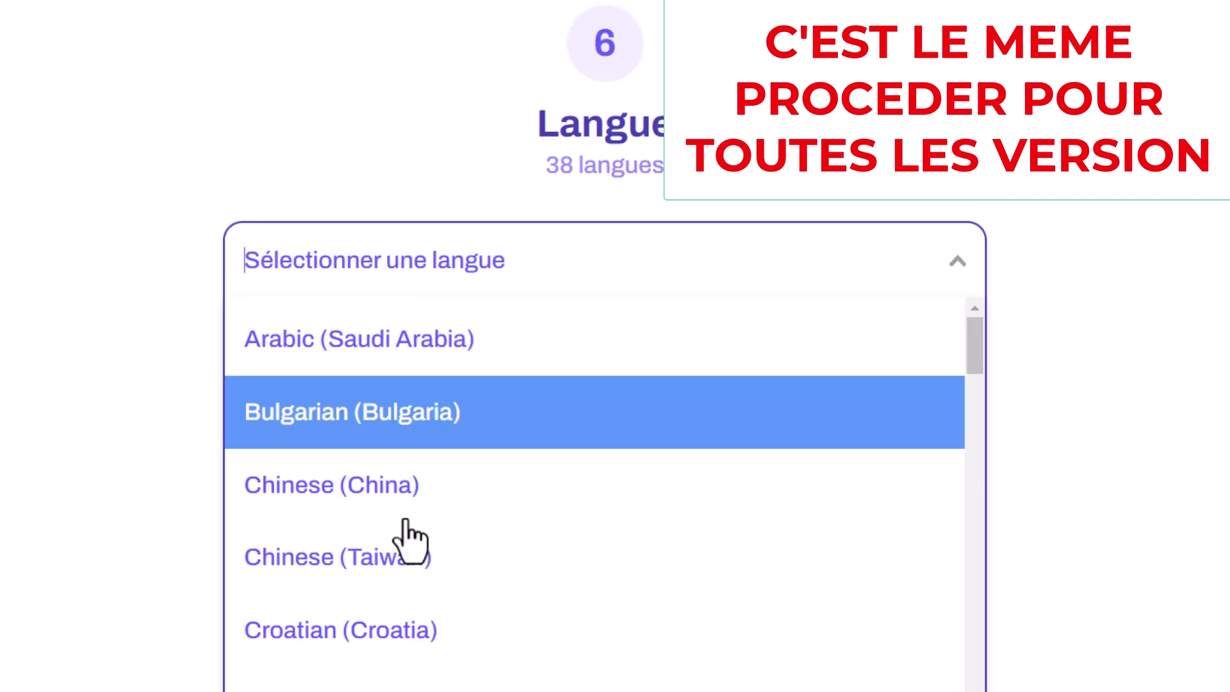
{"action": "scroll", "coordinate": [412, 673], "scroll_direction": "down", "scroll_amount": 5}
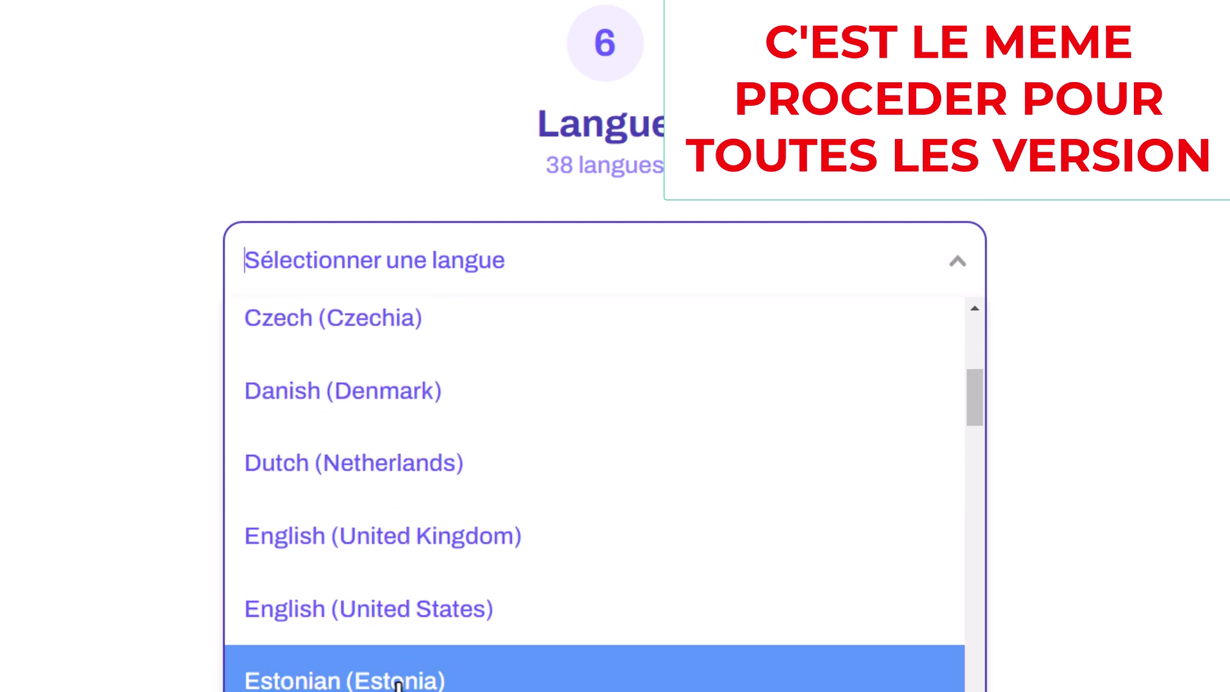
{"action": "scroll", "coordinate": [394, 679], "scroll_direction": "down", "scroll_amount": 2}
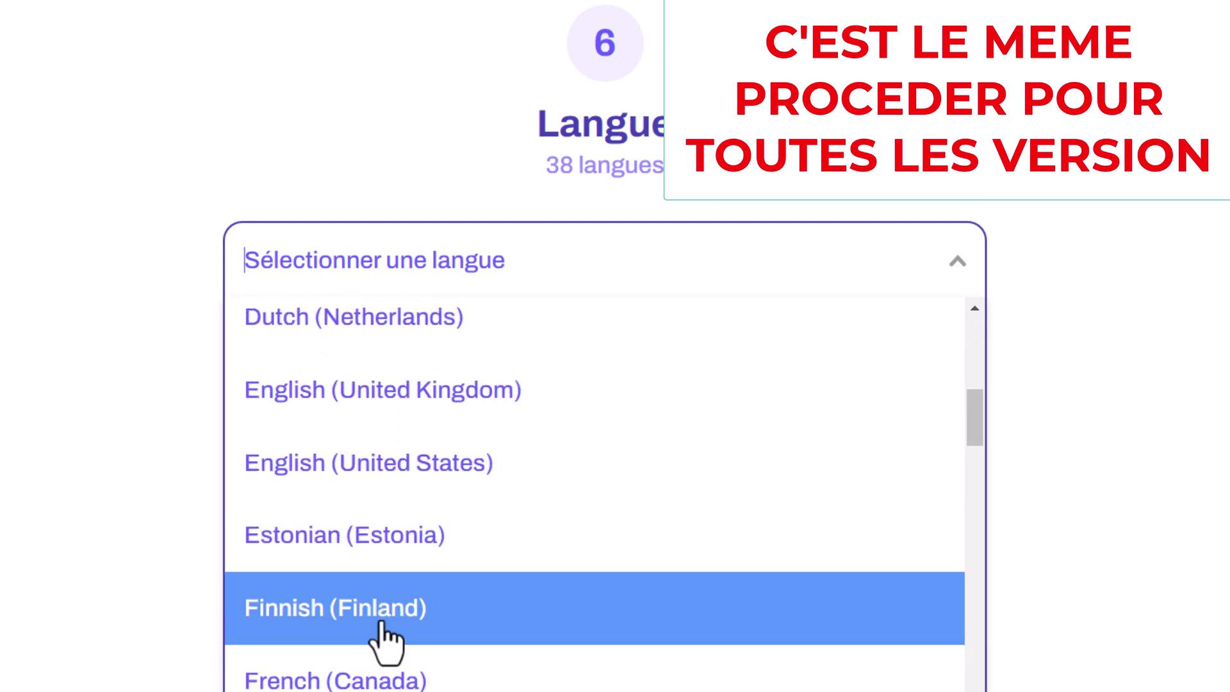
{"action": "scroll", "coordinate": [386, 640], "scroll_direction": "down", "scroll_amount": 2}
{"action": "left_click", "coordinate": [348, 633]}
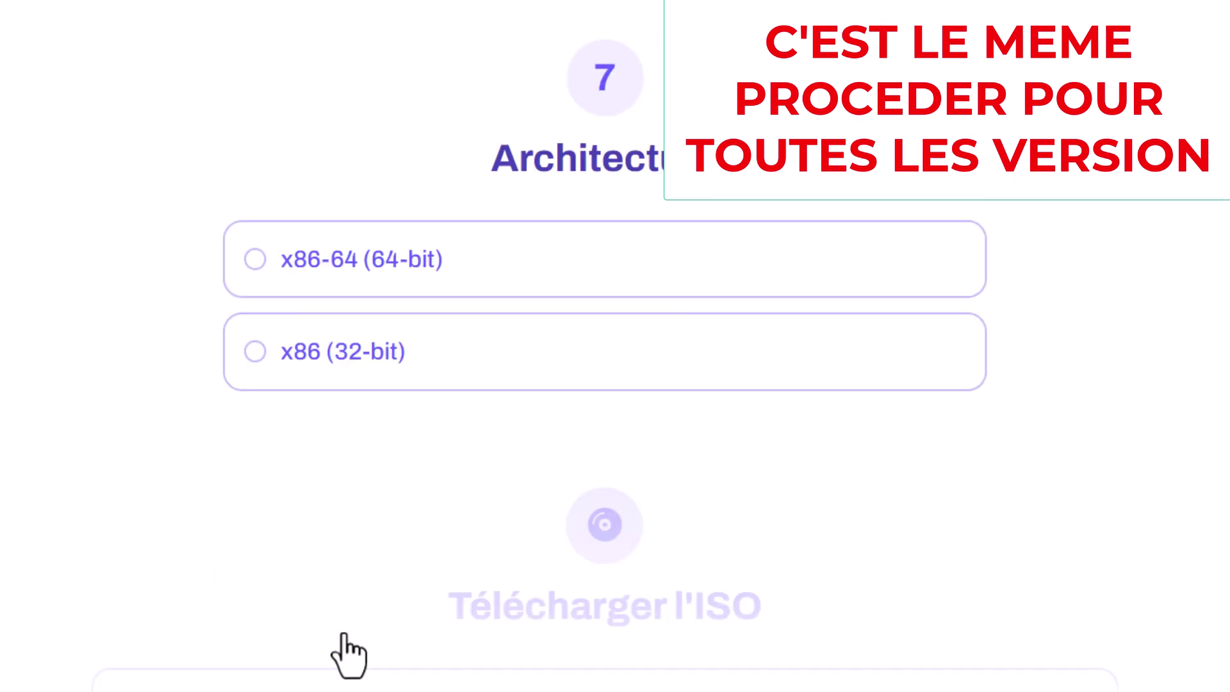
Step: Select the x86-64 (64-bit) architecture and open the download for the French 22H2 consumer editions ISO
{"action": "left_click", "coordinate": [394, 242]}
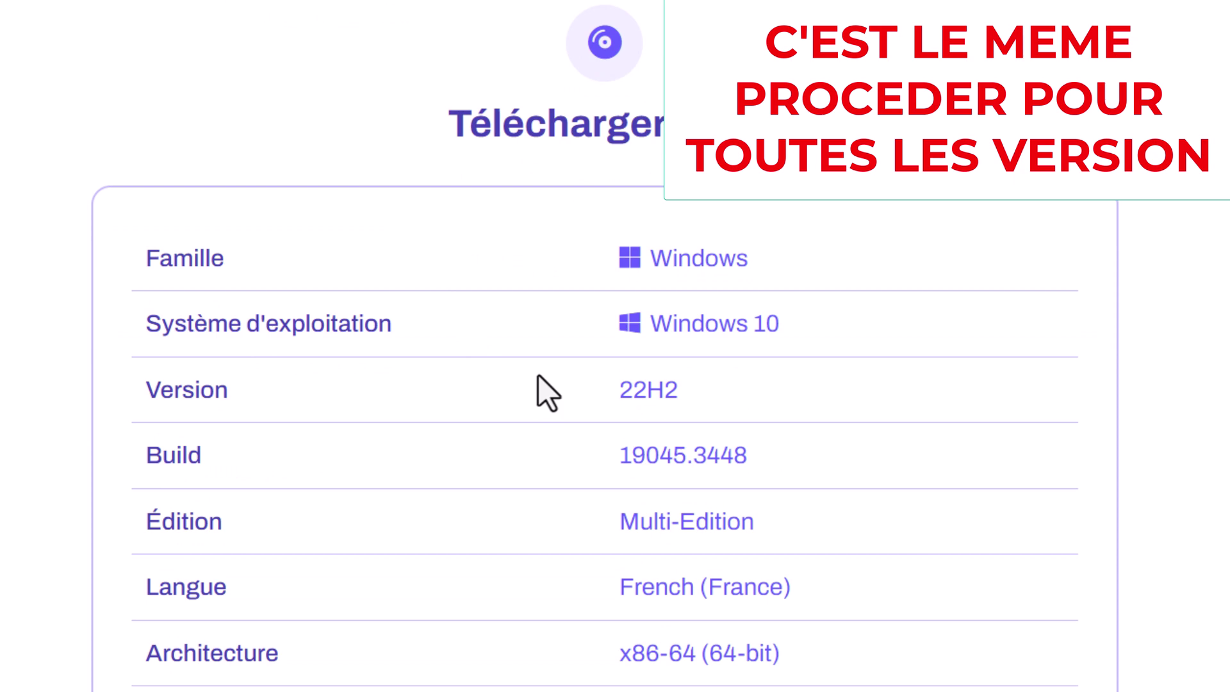
{"action": "scroll", "coordinate": [544, 376], "scroll_direction": "down", "scroll_amount": 5}
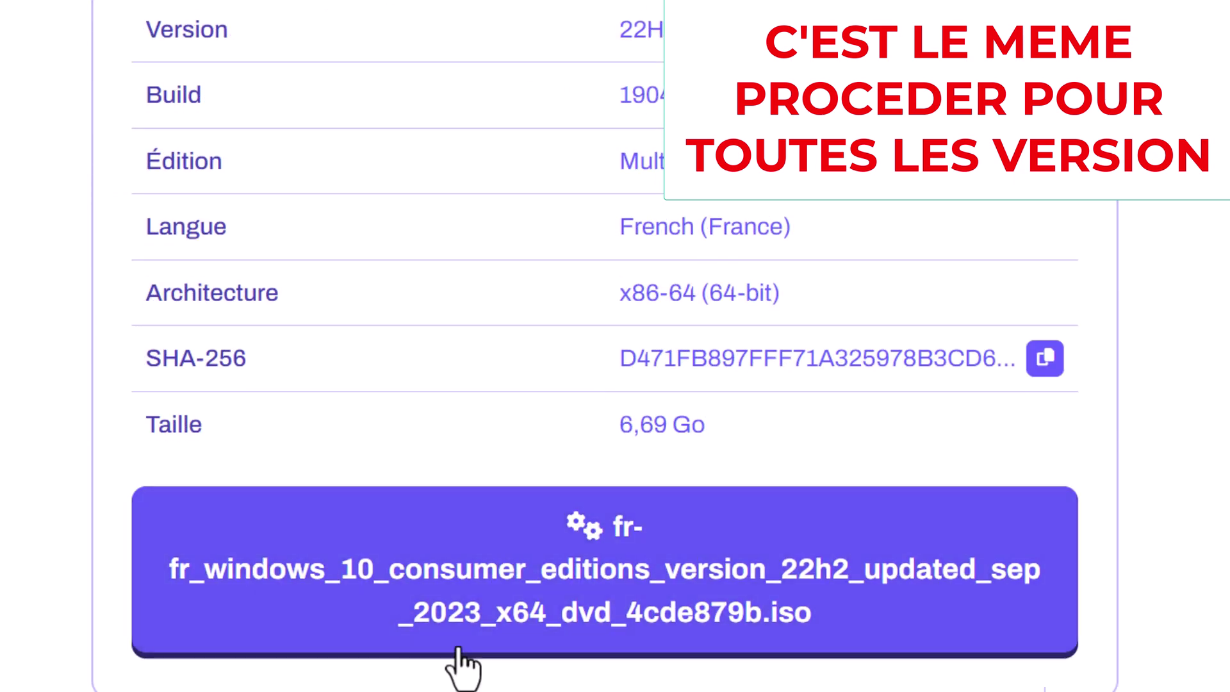
{"action": "left_click", "coordinate": [644, 583]}
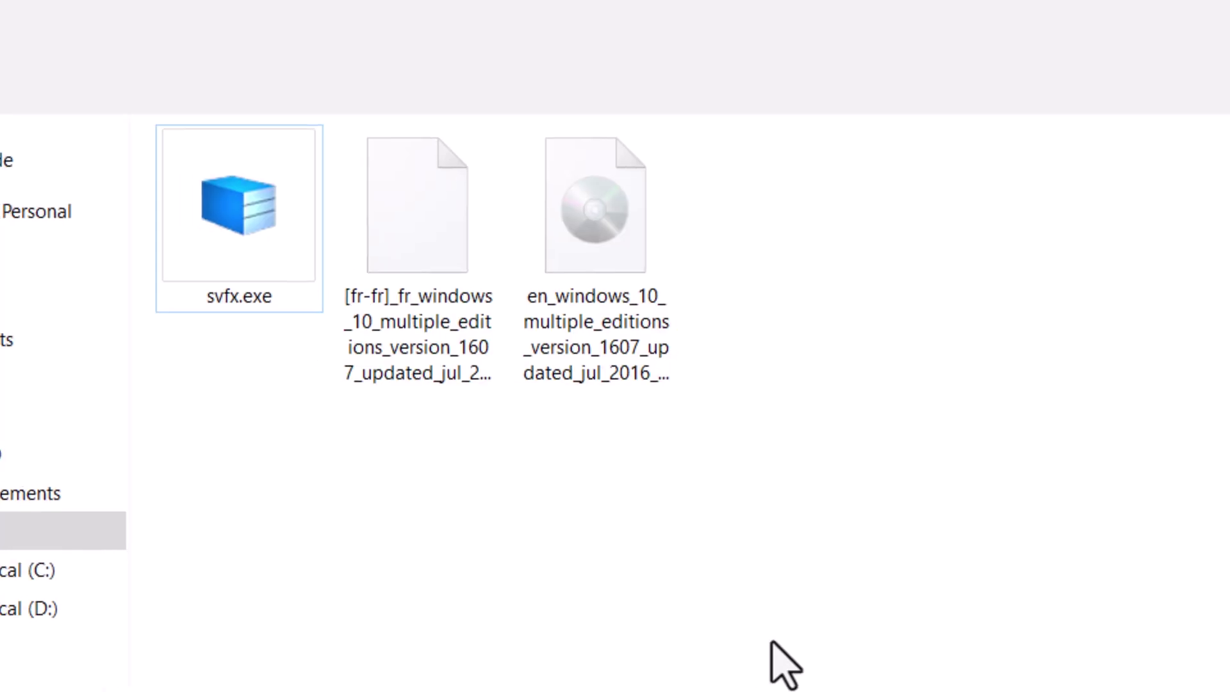
Step: Switch to the Vidéos folder in File Explorer and launch svfx.exe
{"action": "left_click_drag", "start_coordinate": [449, 363], "coordinate": [417, 371]}
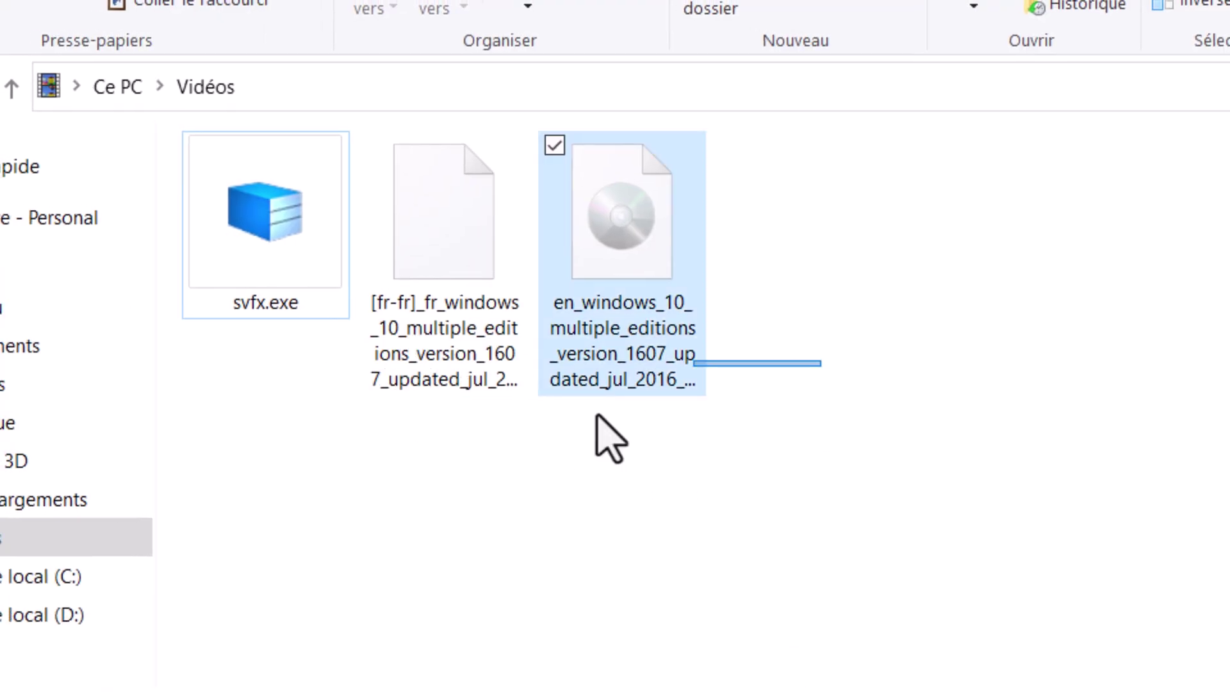
{"action": "left_click", "coordinate": [841, 524]}
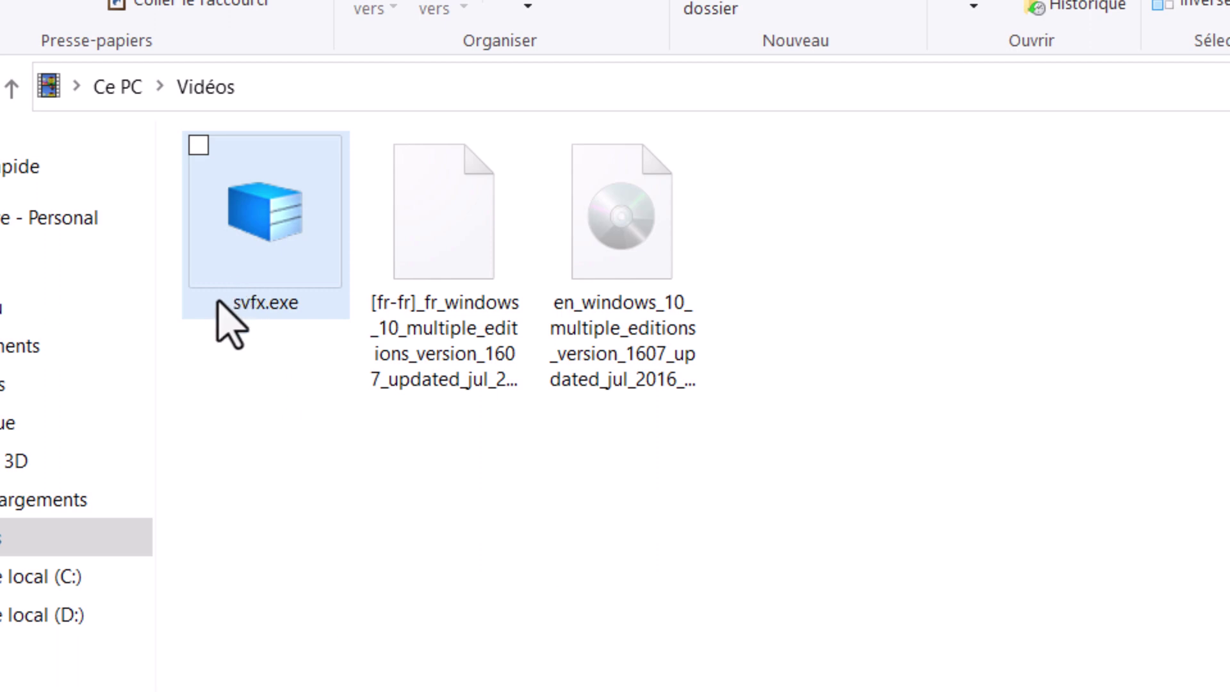
{"action": "left_click", "coordinate": [255, 265]}
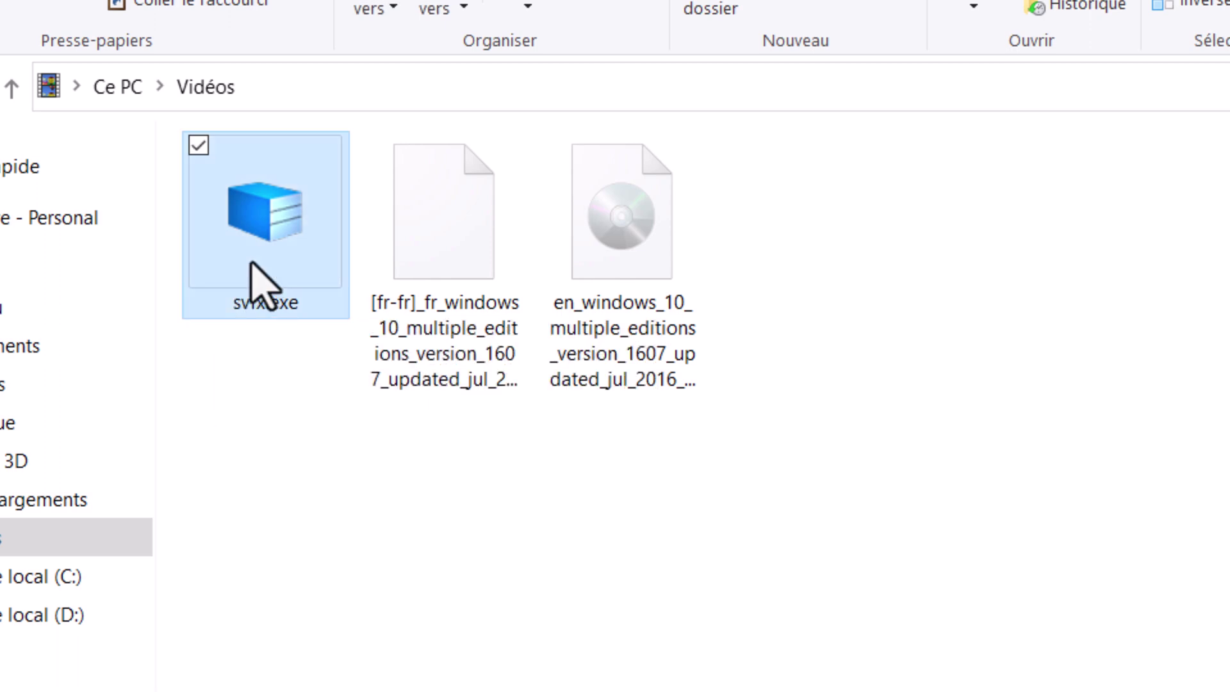
{"action": "double_click", "coordinate": [251, 257]}
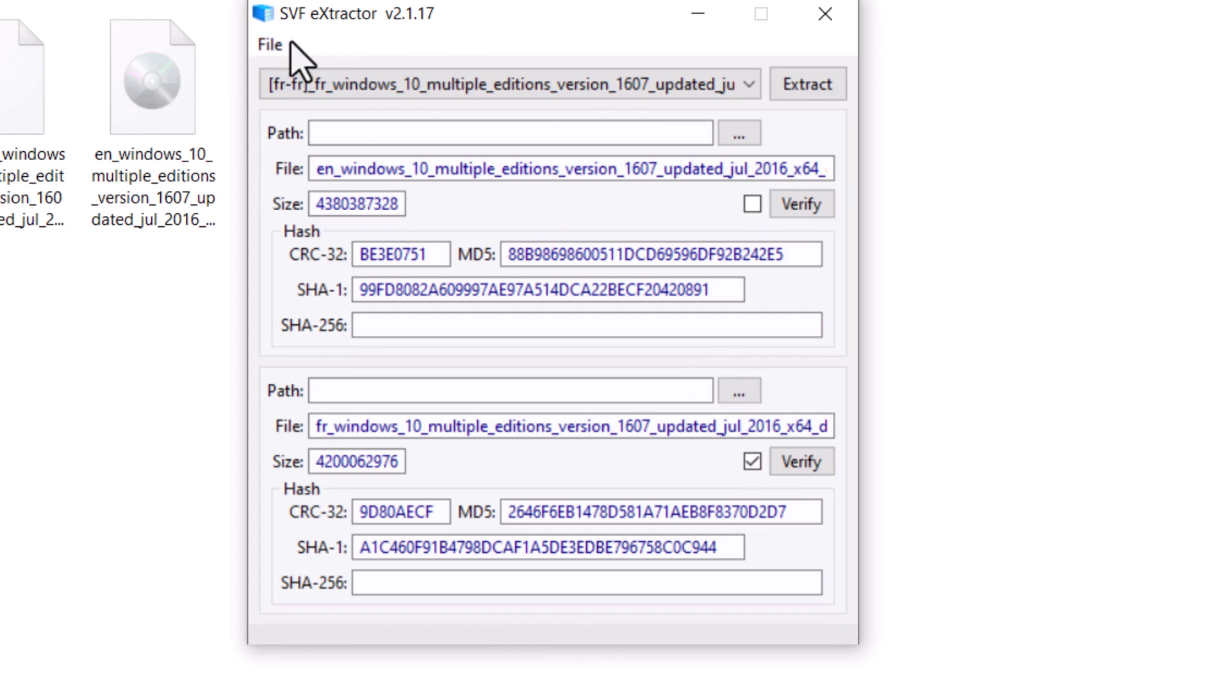
Step: Add the French Windows 10 version 1607 SVF file from the Vidéos folder to SVF eXtractor
{"action": "left_click", "coordinate": [268, 44]}
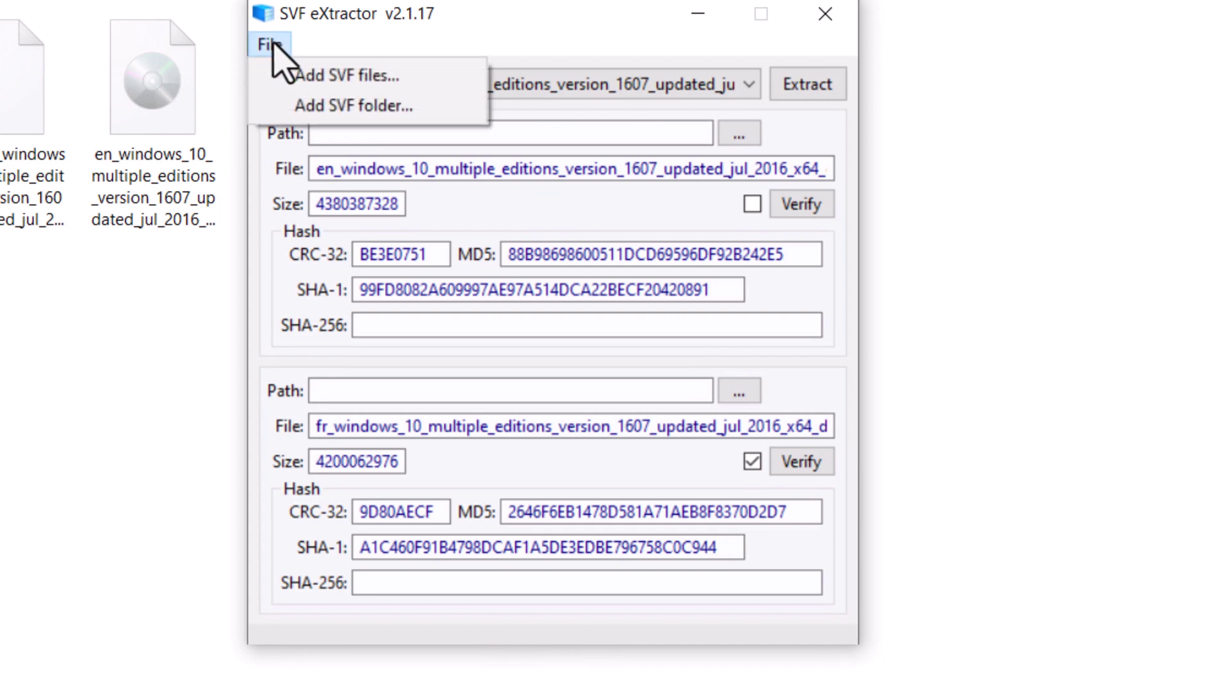
{"action": "left_click", "coordinate": [372, 77]}
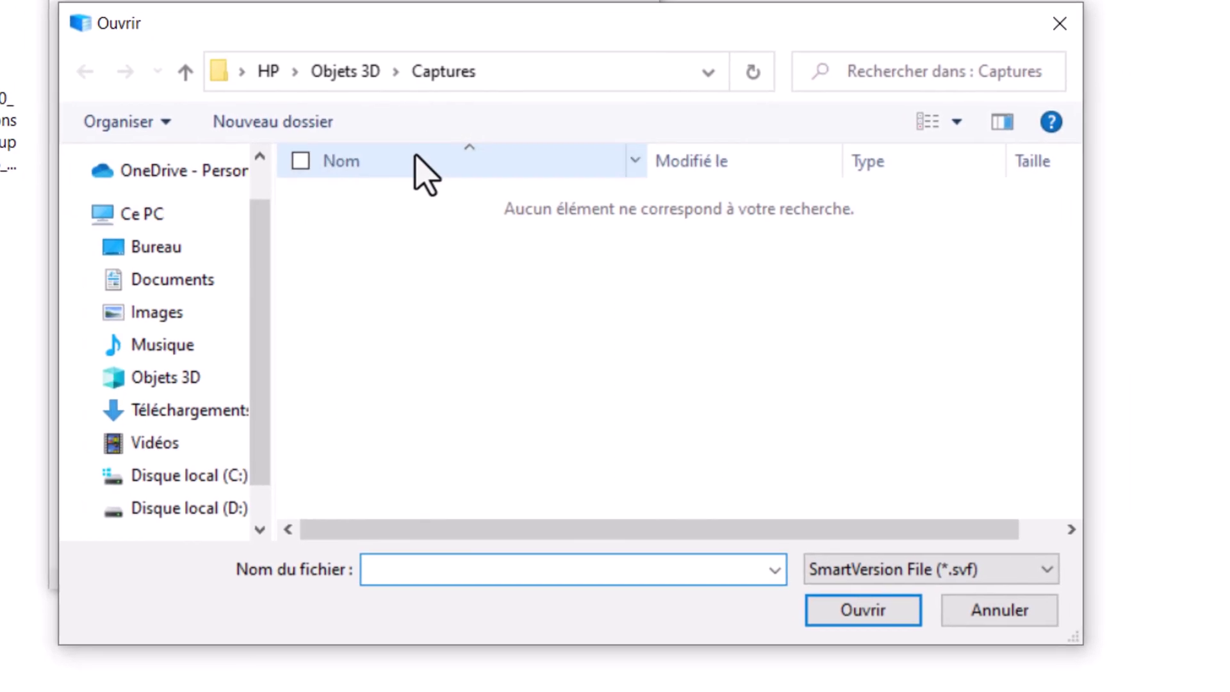
{"action": "left_click", "coordinate": [160, 457]}
{"action": "left_click", "coordinate": [425, 316]}
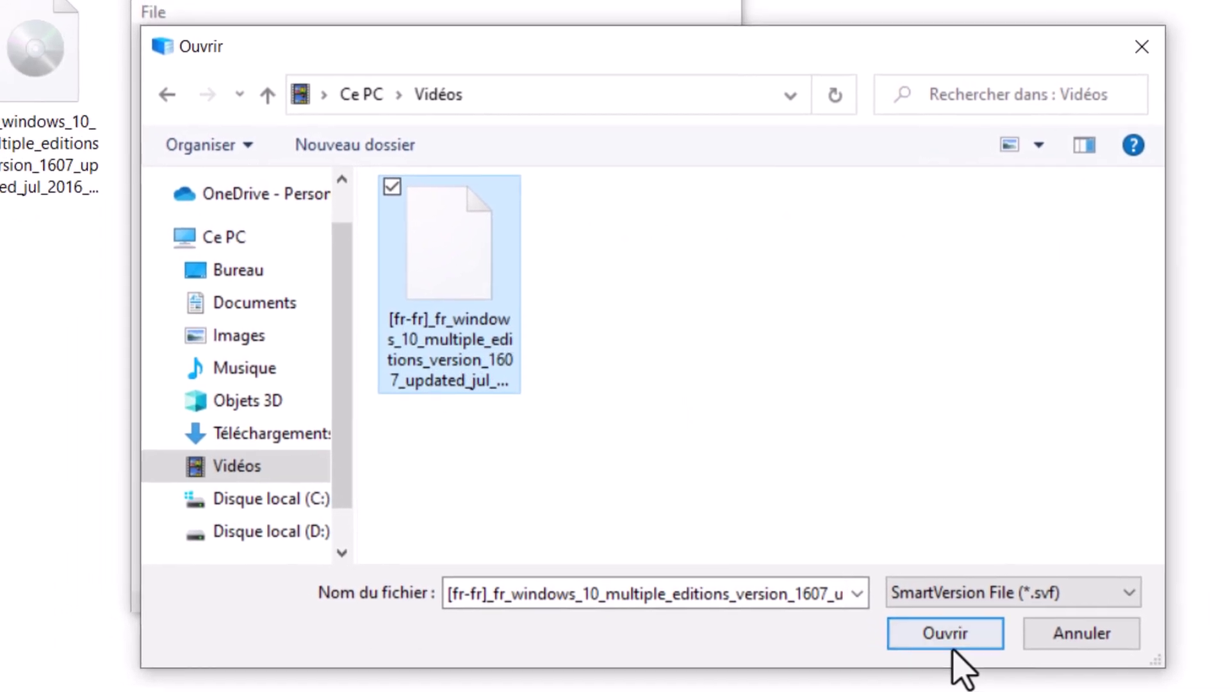
{"action": "left_click", "coordinate": [947, 638]}
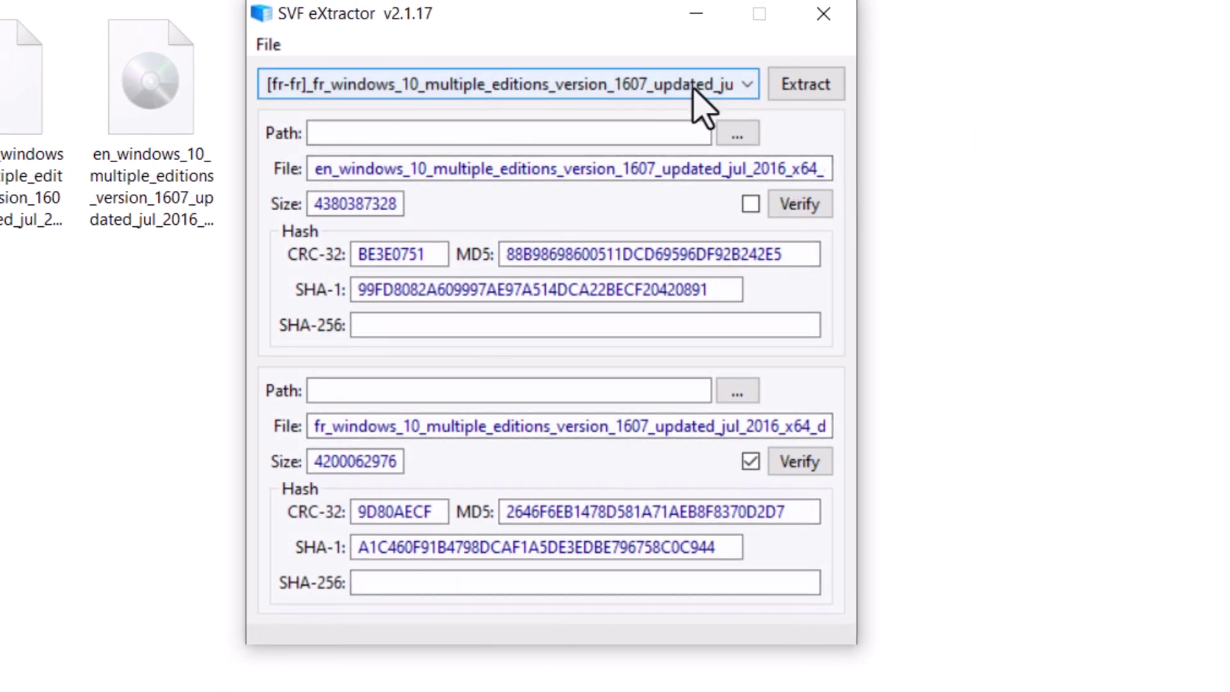
Step: Extract the French 1607 ISO into the Vidéos folder using the English 1607 ISO as source, and close SVF eXtractor
{"action": "left_click", "coordinate": [802, 95]}
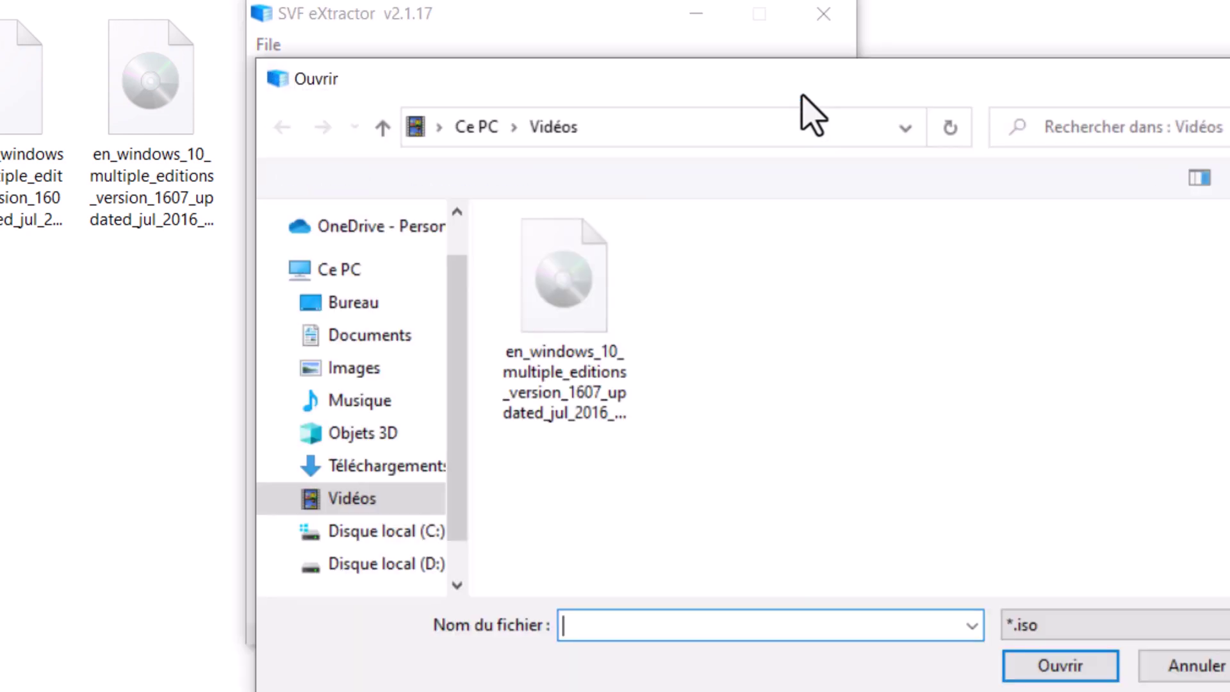
{"action": "left_click", "coordinate": [588, 336]}
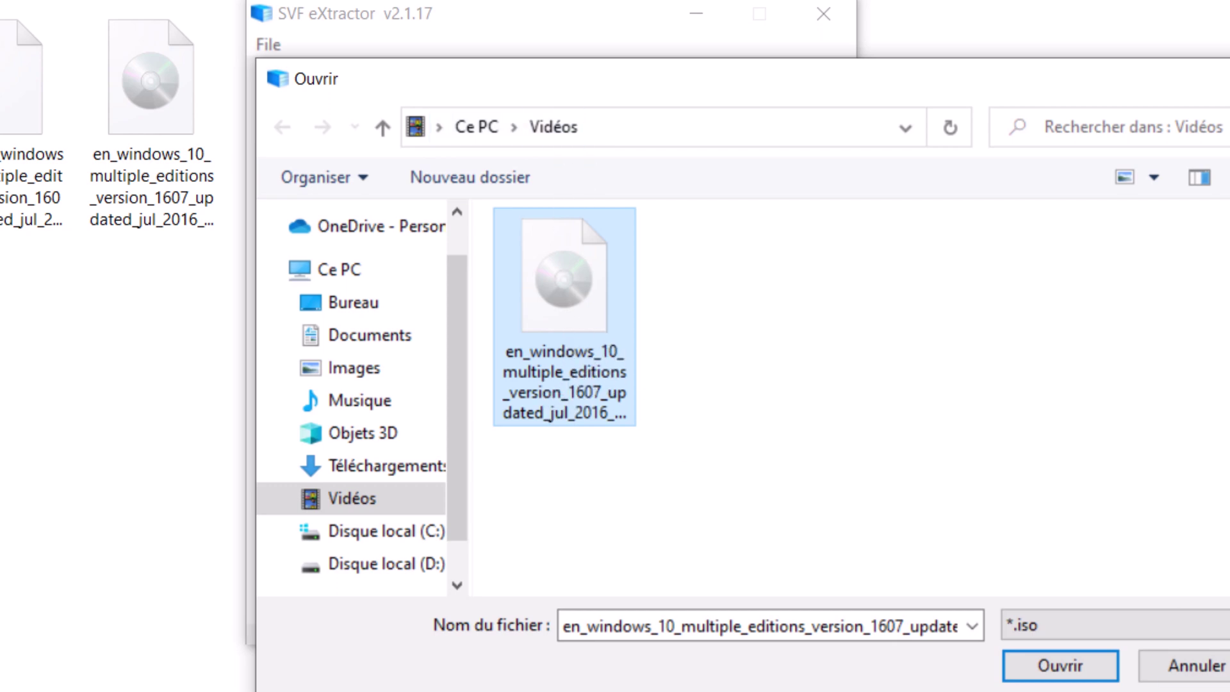
{"action": "left_click", "coordinate": [1069, 664]}
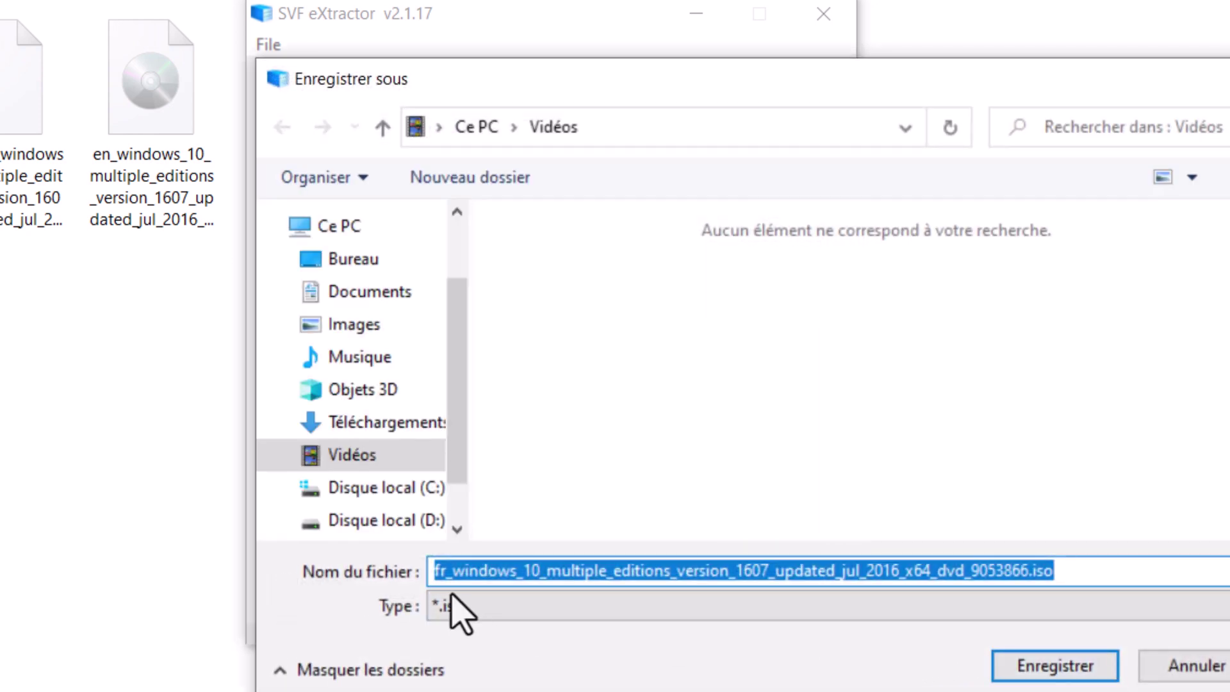
{"action": "left_click_drag", "start_coordinate": [450, 575], "coordinate": [421, 572]}
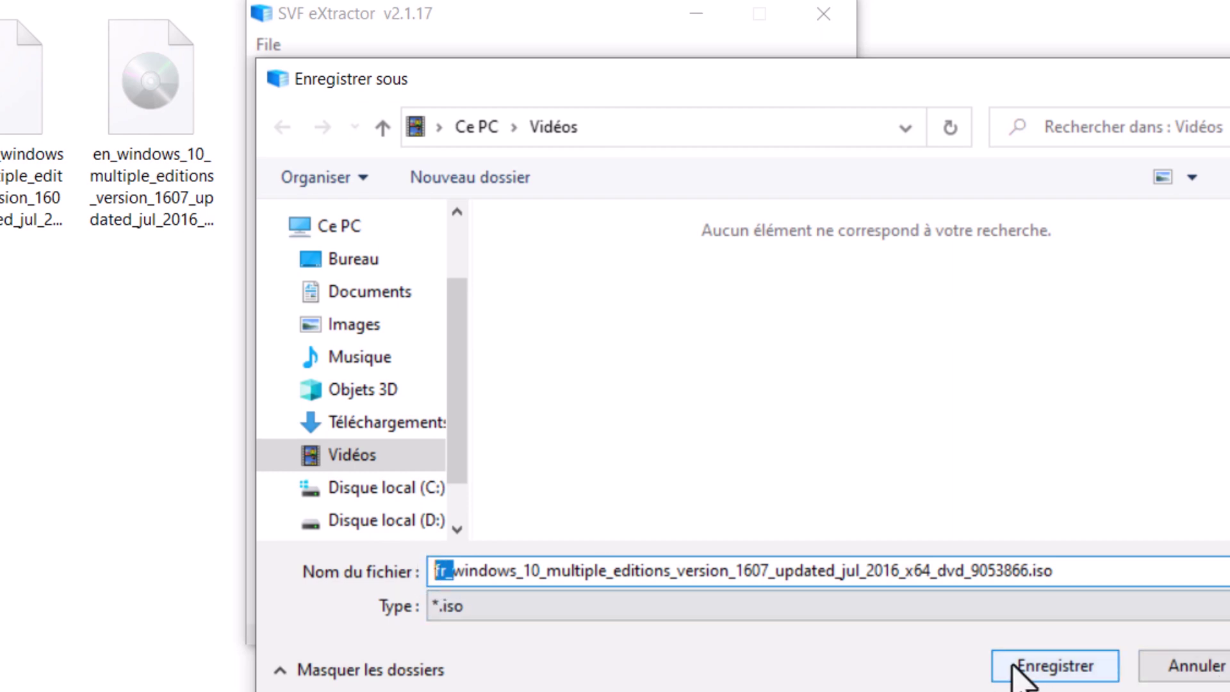
{"action": "left_click", "coordinate": [1025, 670]}
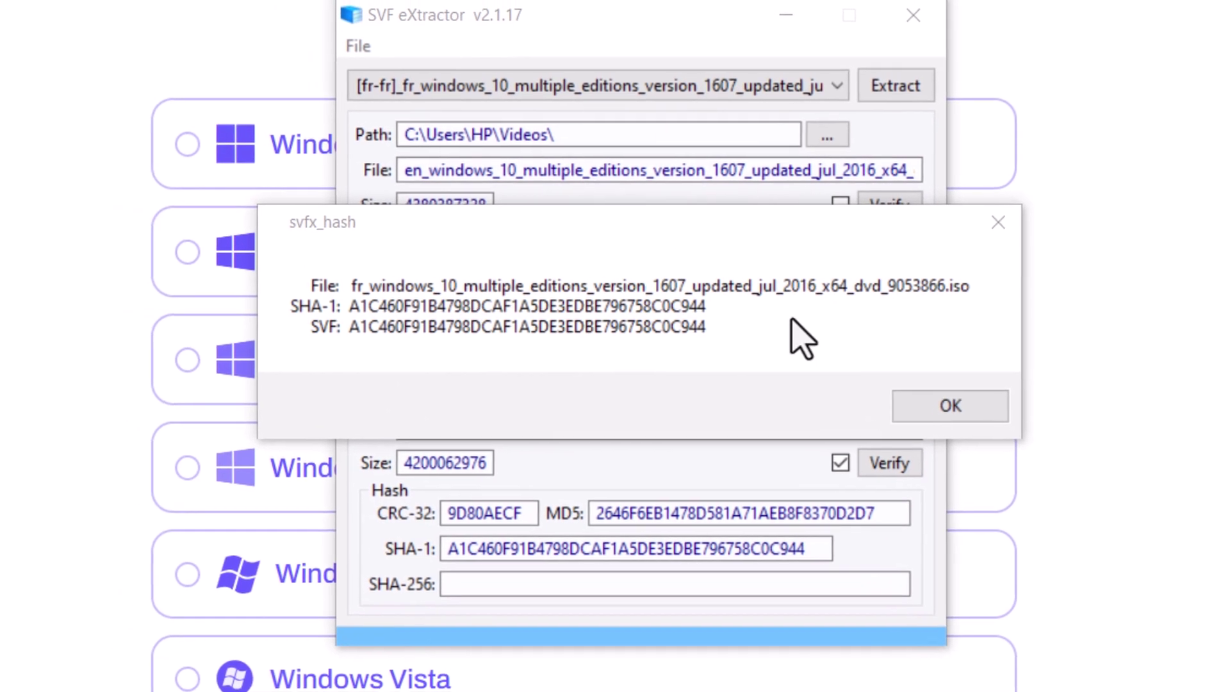
{"action": "left_click", "coordinate": [894, 403]}
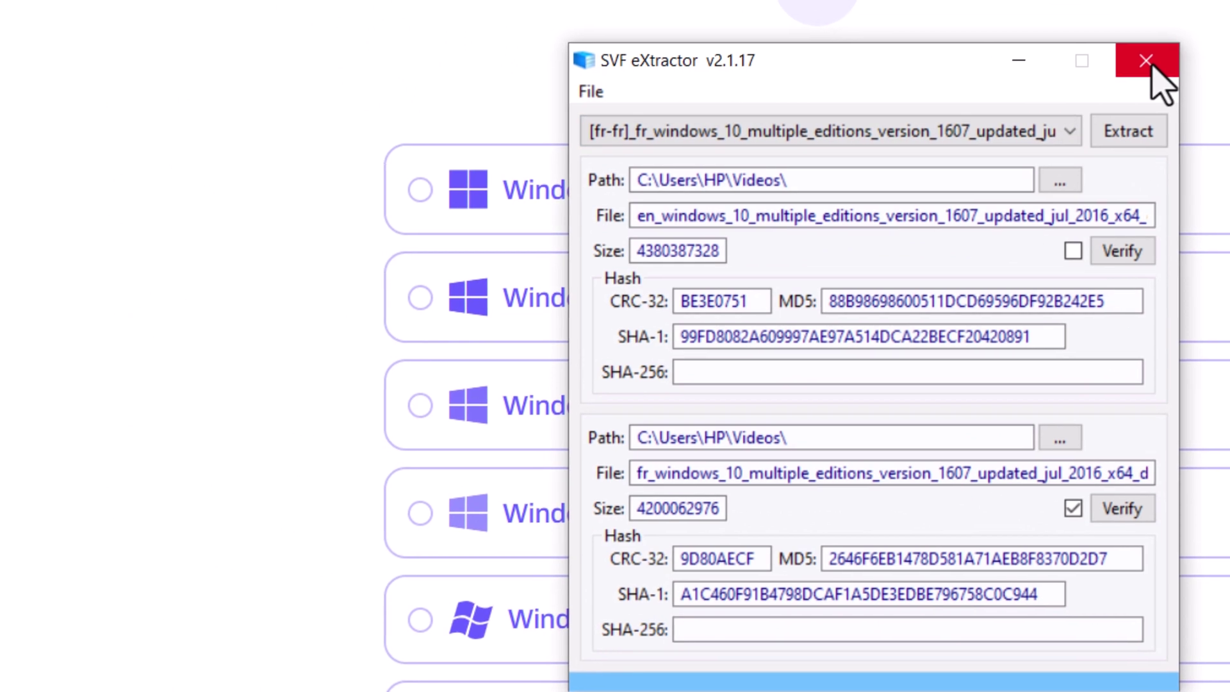
{"action": "left_click", "coordinate": [1015, 34]}
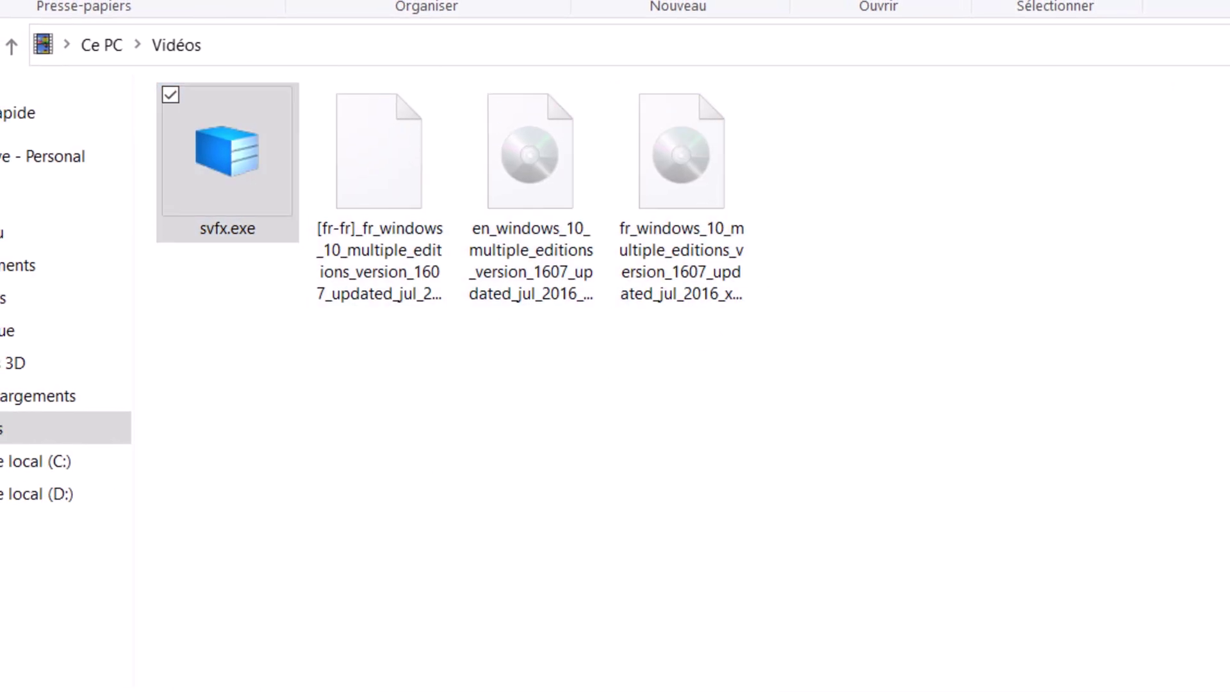
Step: Show the Vidéos folder in details view with a wider name column and check the SVF, English ISO and French ISO files
{"action": "key", "text": "ctrl+shift+6"}
{"action": "left_click_drag", "start_coordinate": [355, 94], "coordinate": [961, 94]}
{"action": "left_click", "coordinate": [331, 168]}
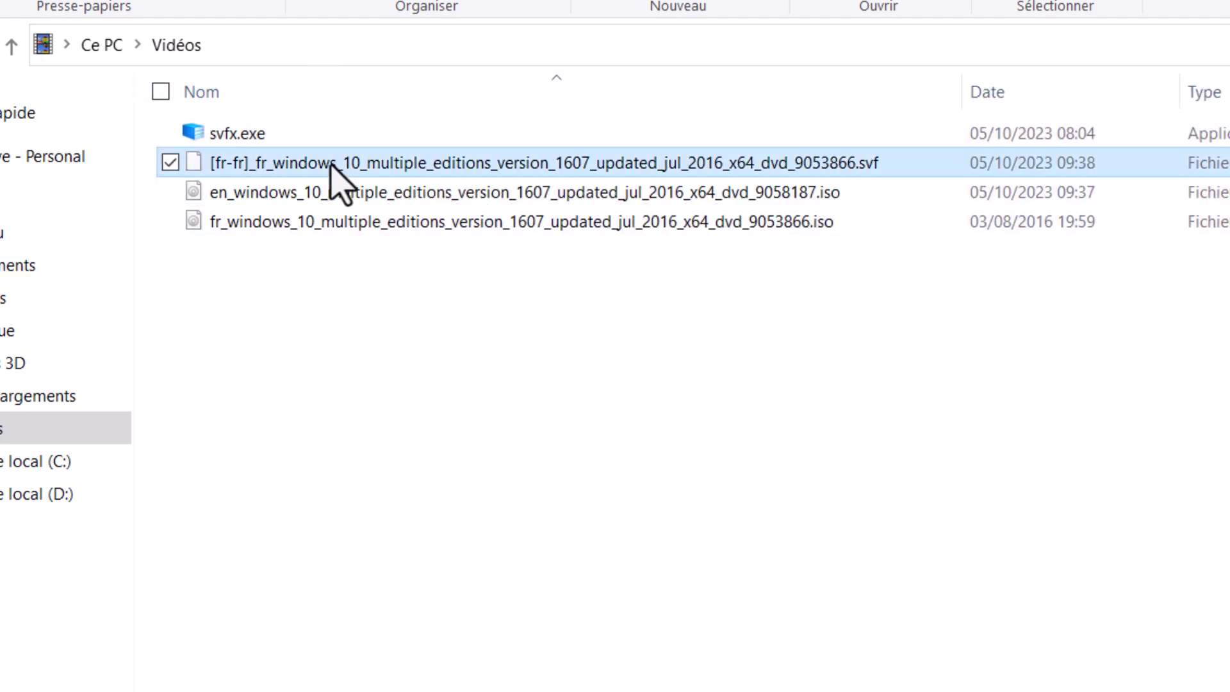
{"action": "left_click", "coordinate": [288, 196]}
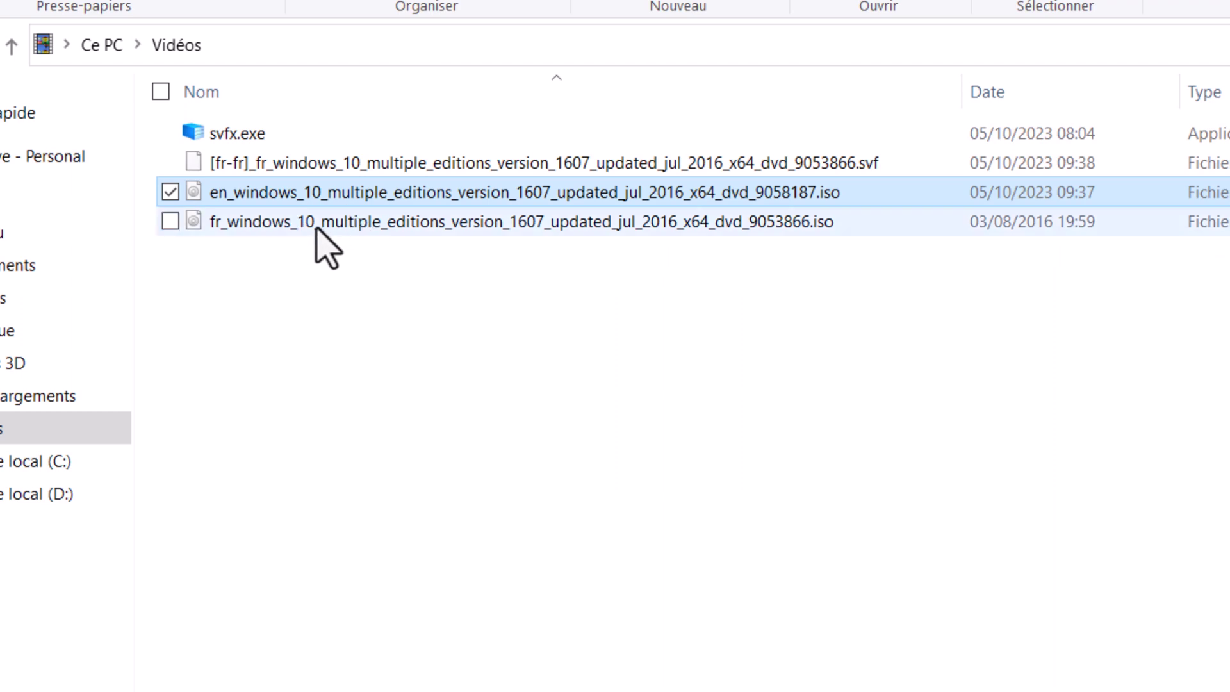
{"action": "left_click", "coordinate": [319, 224]}
Step: Examine the extracted French ISO alongside the English ISO, the SVF file and svfx.exe in the Vidéos folder
{"action": "left_click_drag", "start_coordinate": [373, 396], "coordinate": [490, 215]}
{"action": "left_click", "coordinate": [691, 225]}
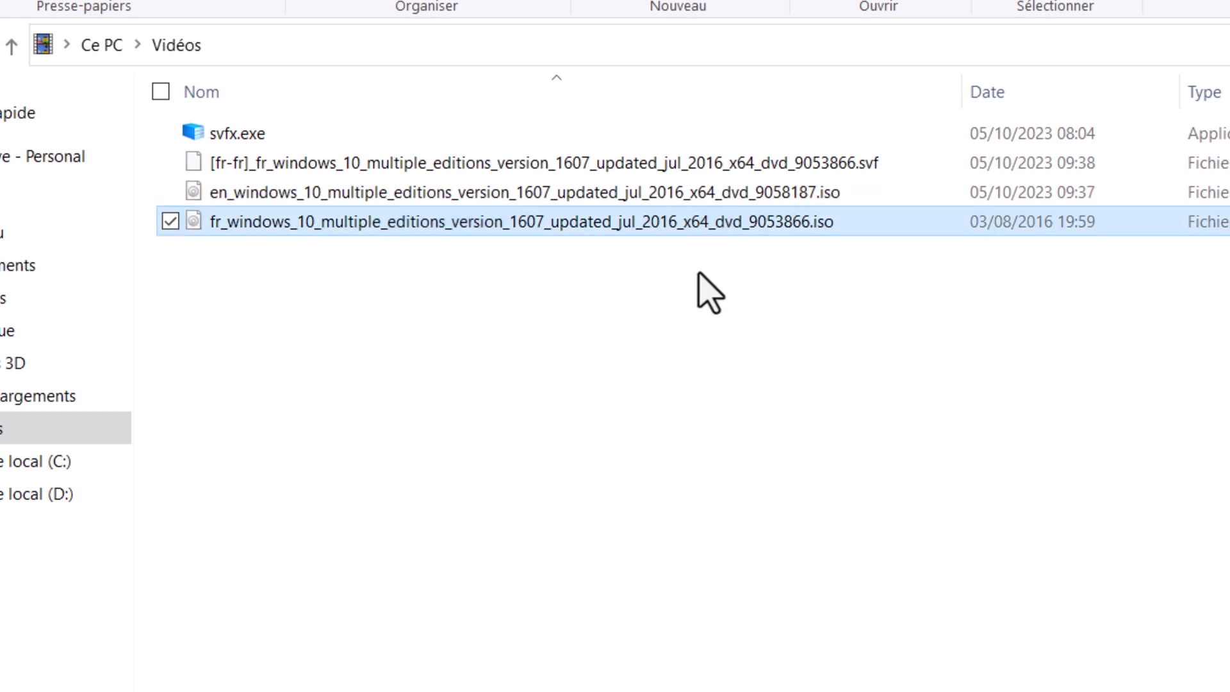
{"action": "left_click", "coordinate": [339, 289]}
{"action": "left_click", "coordinate": [296, 222]}
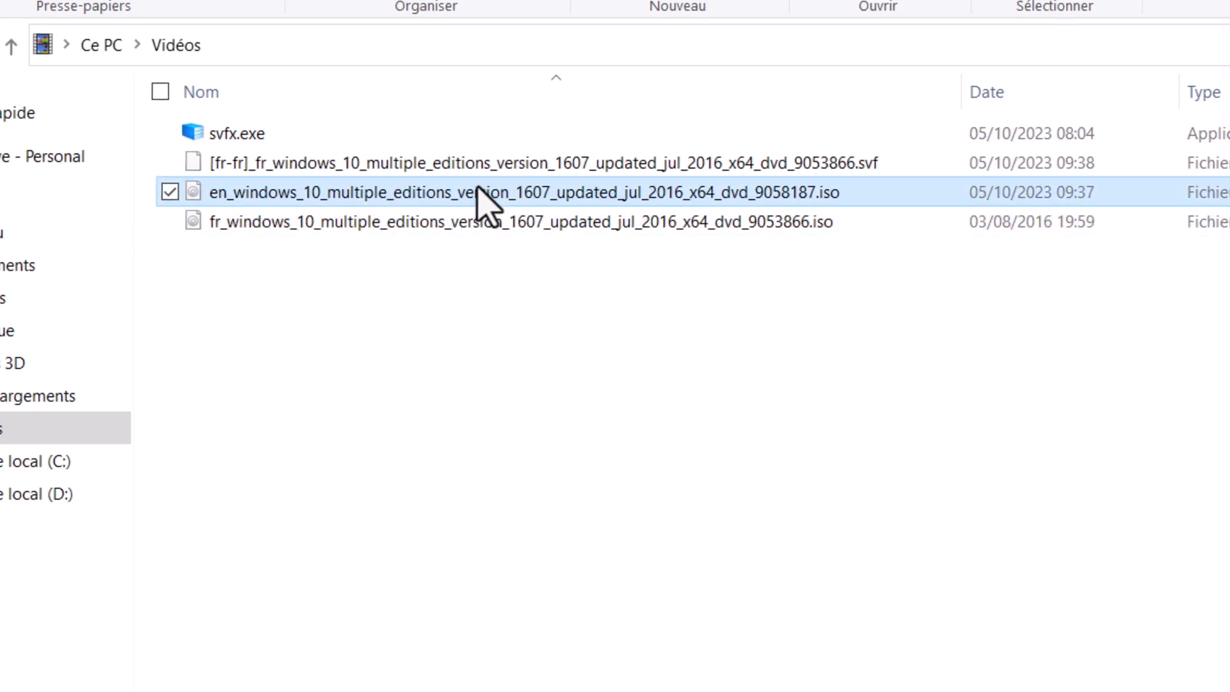
{"action": "left_click_drag", "start_coordinate": [433, 326], "coordinate": [535, 173]}
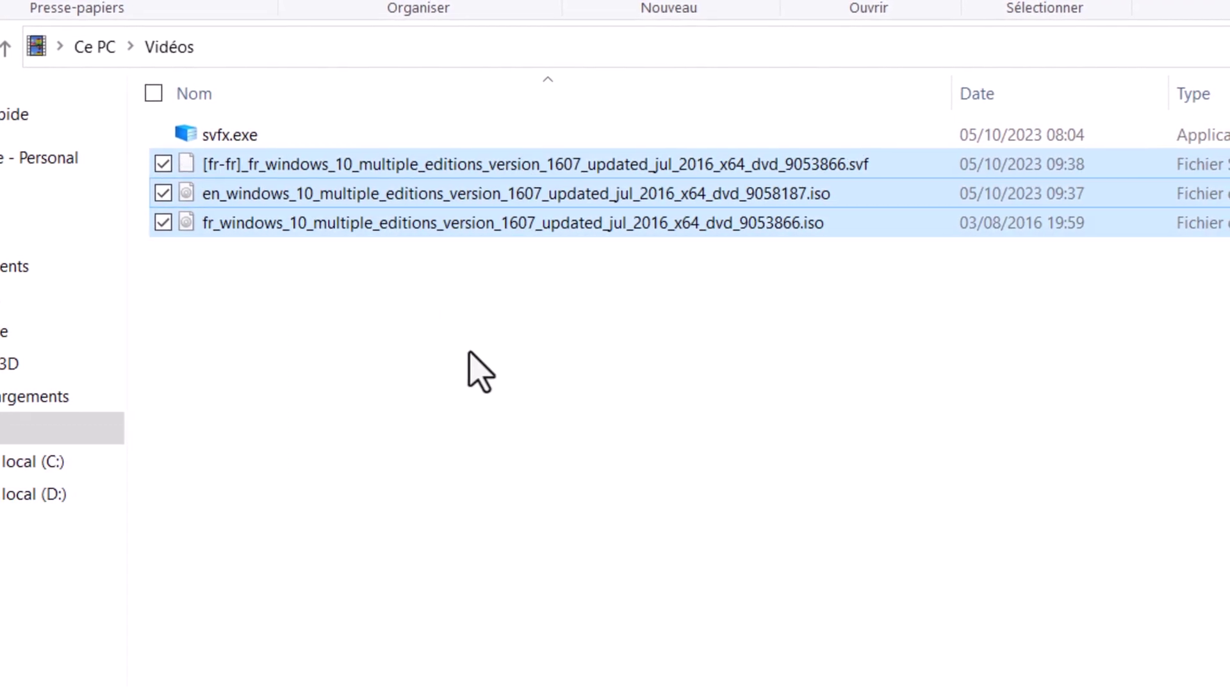
{"action": "left_click", "coordinate": [477, 372]}
{"action": "left_click", "coordinate": [220, 141]}
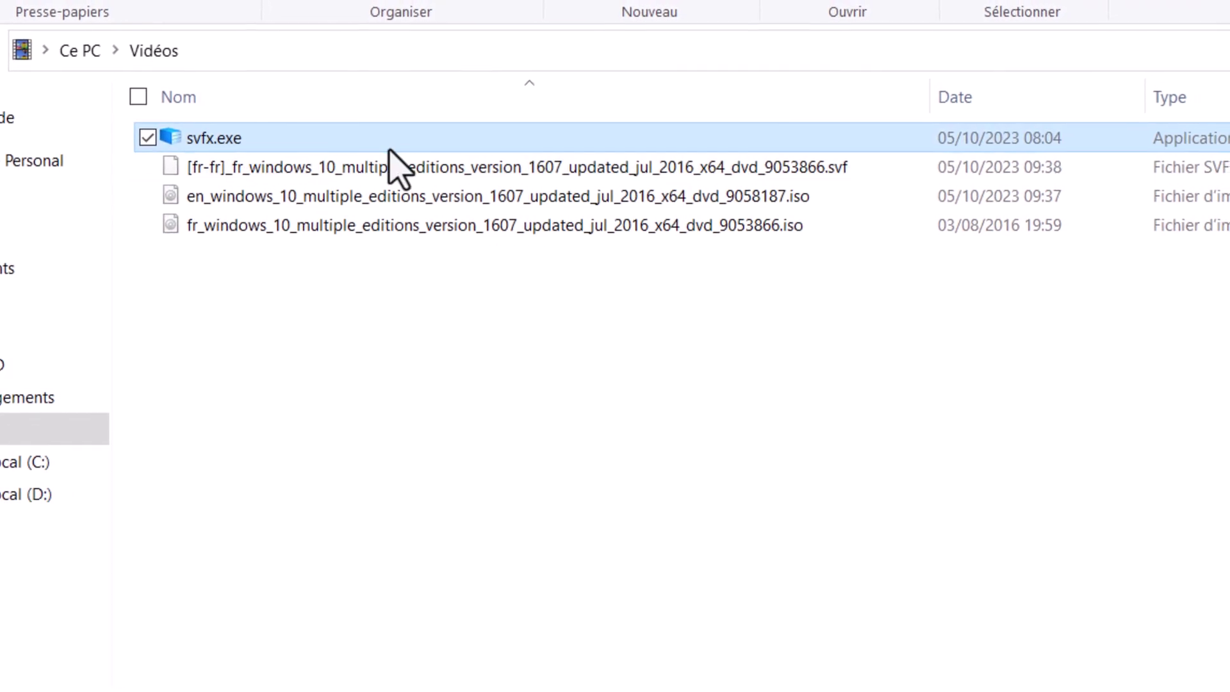
{"action": "left_click", "coordinate": [296, 195]}
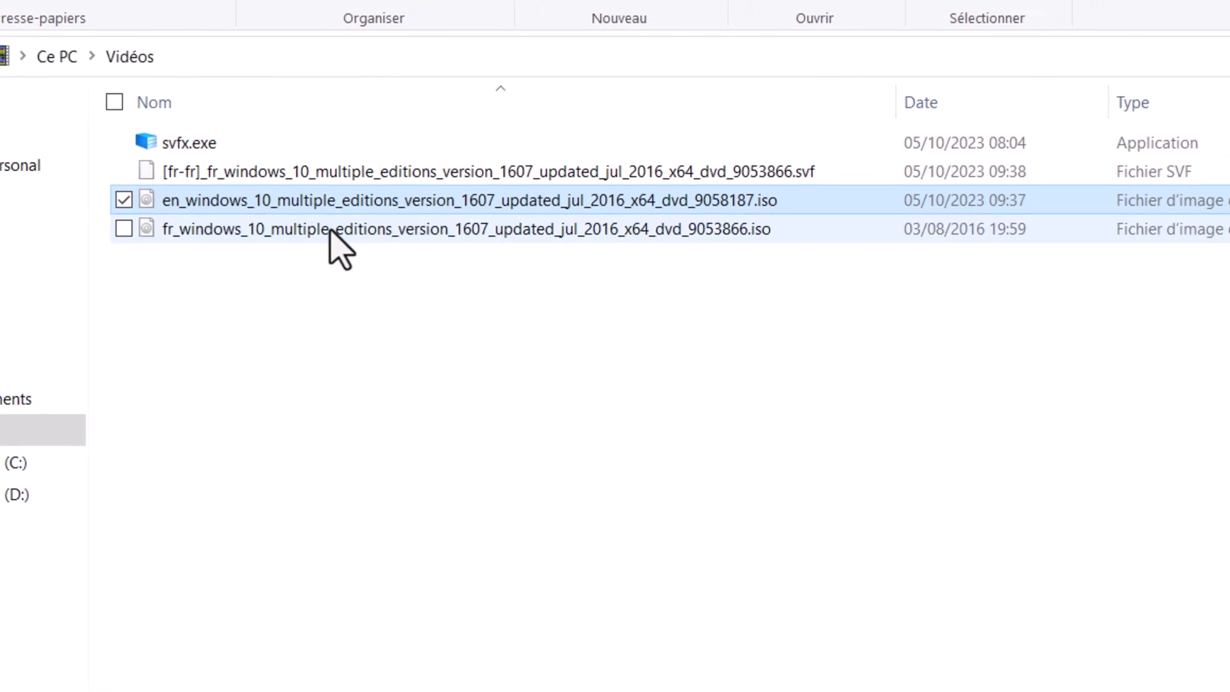
{"action": "left_click", "coordinate": [361, 230]}
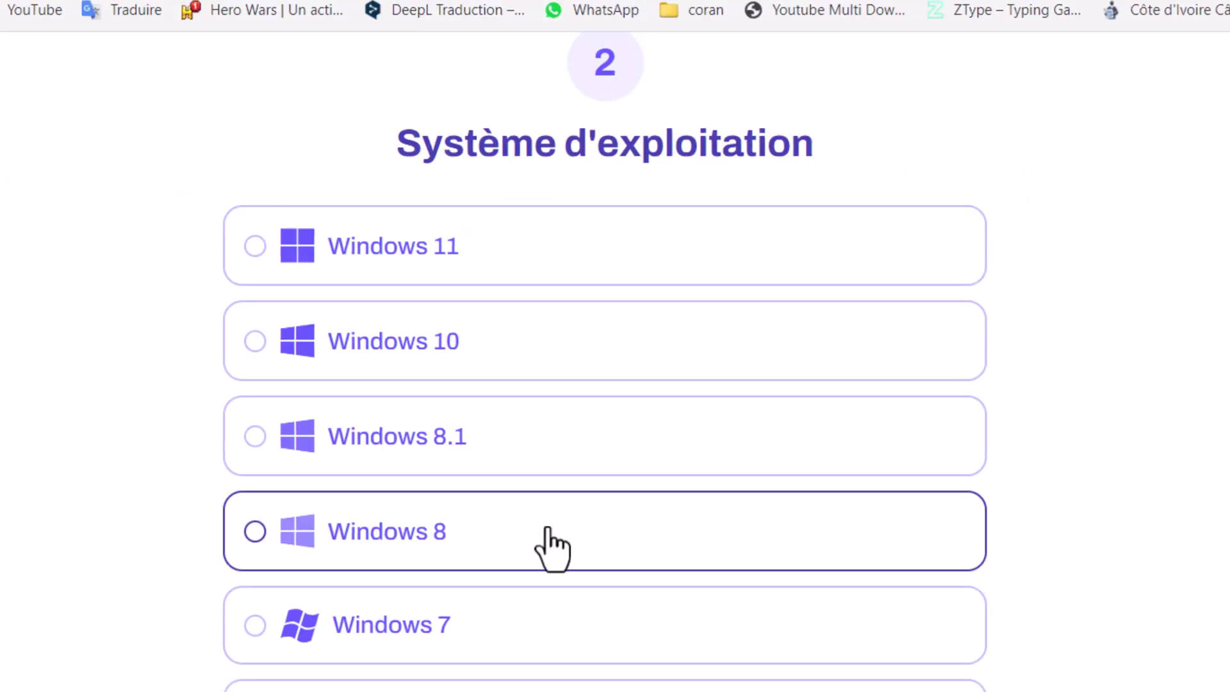
Step: Switch back to OS.click, select Windows 10 and choose a version from the end-of-life list
{"action": "scroll", "coordinate": [549, 542], "scroll_direction": "up", "scroll_amount": 2}
{"action": "left_click", "coordinate": [487, 488]}
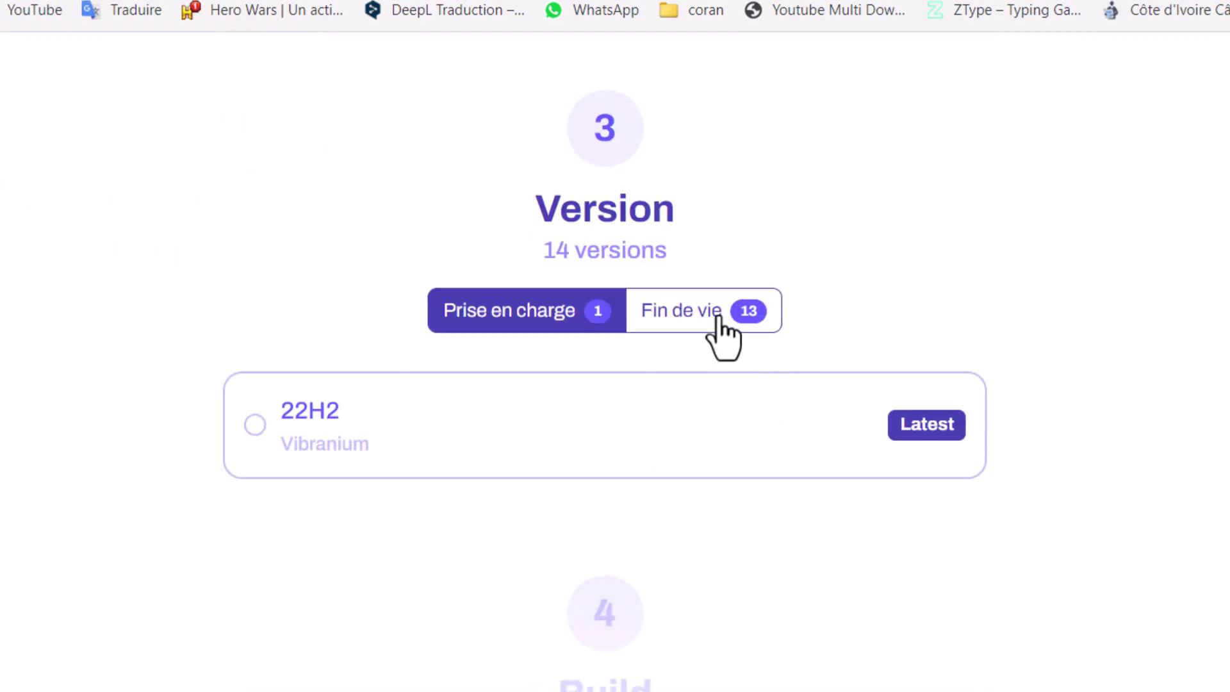
{"action": "left_click", "coordinate": [718, 318]}
{"action": "scroll", "coordinate": [535, 618], "scroll_direction": "down", "scroll_amount": 13}
{"action": "left_click", "coordinate": [486, 497]}
{"action": "scroll", "coordinate": [538, 576], "scroll_direction": "down", "scroll_amount": 3}
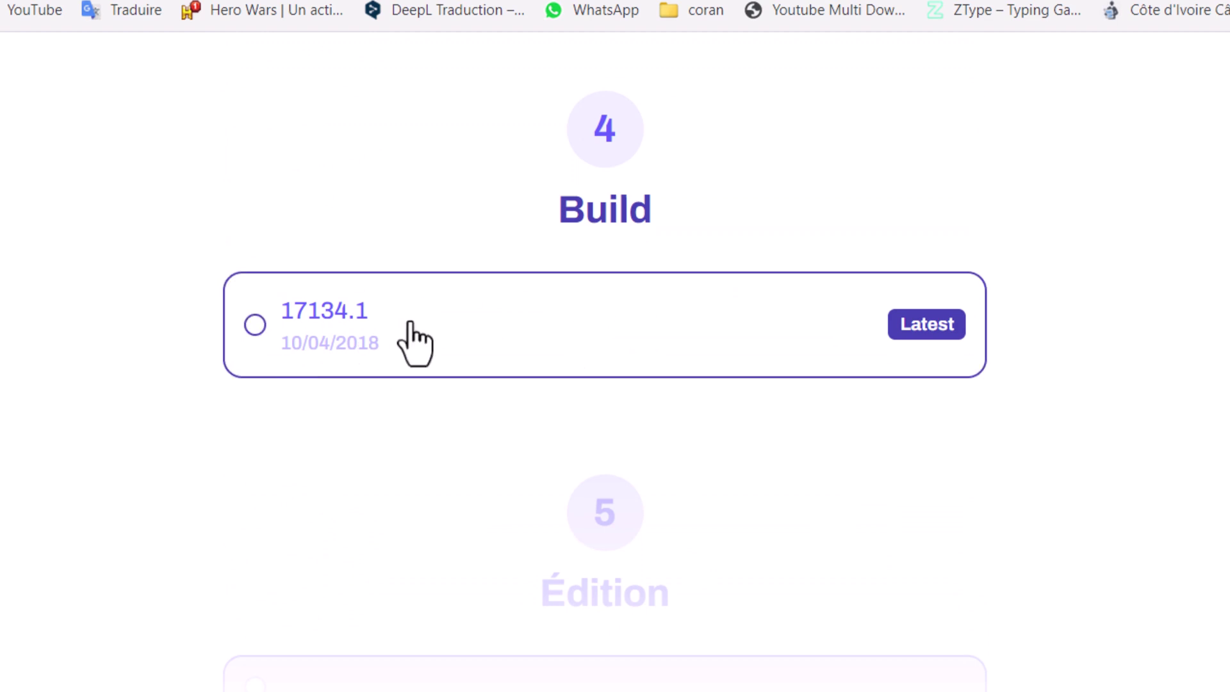
Step: Select build 17134.1 and the Multi-Edition option for the chosen Windows 10 version
{"action": "left_click", "coordinate": [399, 329]}
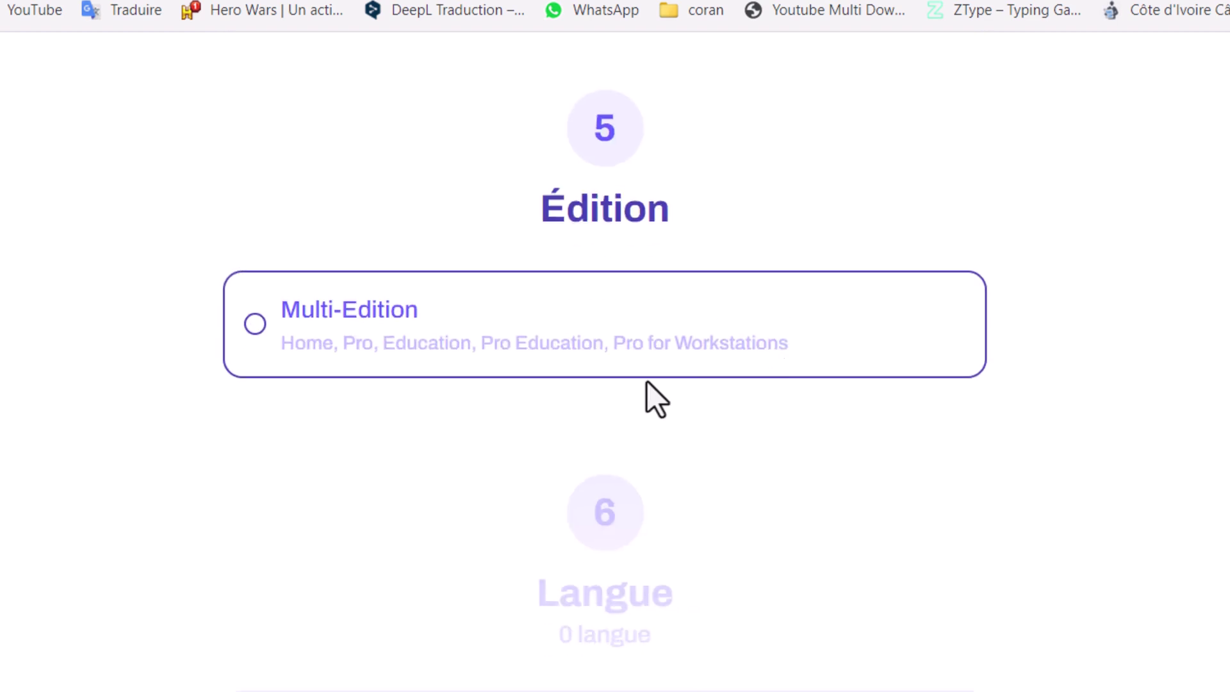
{"action": "left_click", "coordinate": [453, 346]}
{"action": "scroll", "coordinate": [344, 297], "scroll_direction": "up", "scroll_amount": 5}
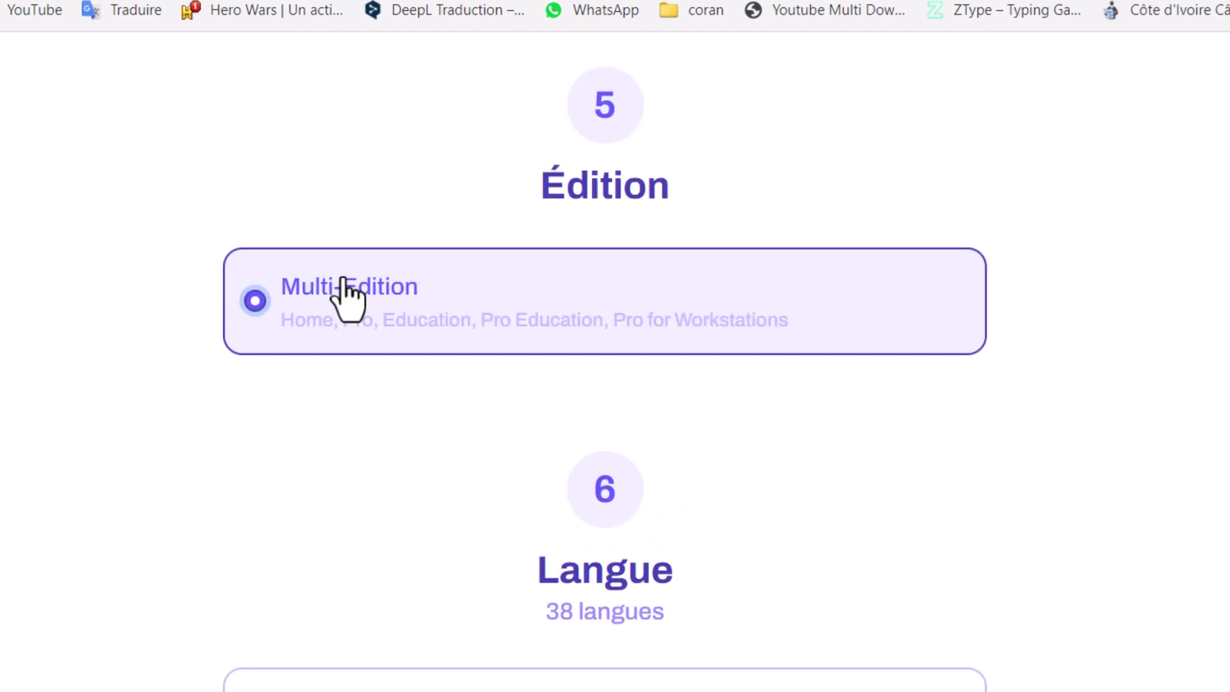
{"action": "left_click", "coordinate": [601, 308]}
Step: Set the ISO language to French (fr-fr) and the architecture to x86-64 (64-bit)
{"action": "left_click", "coordinate": [387, 368]}
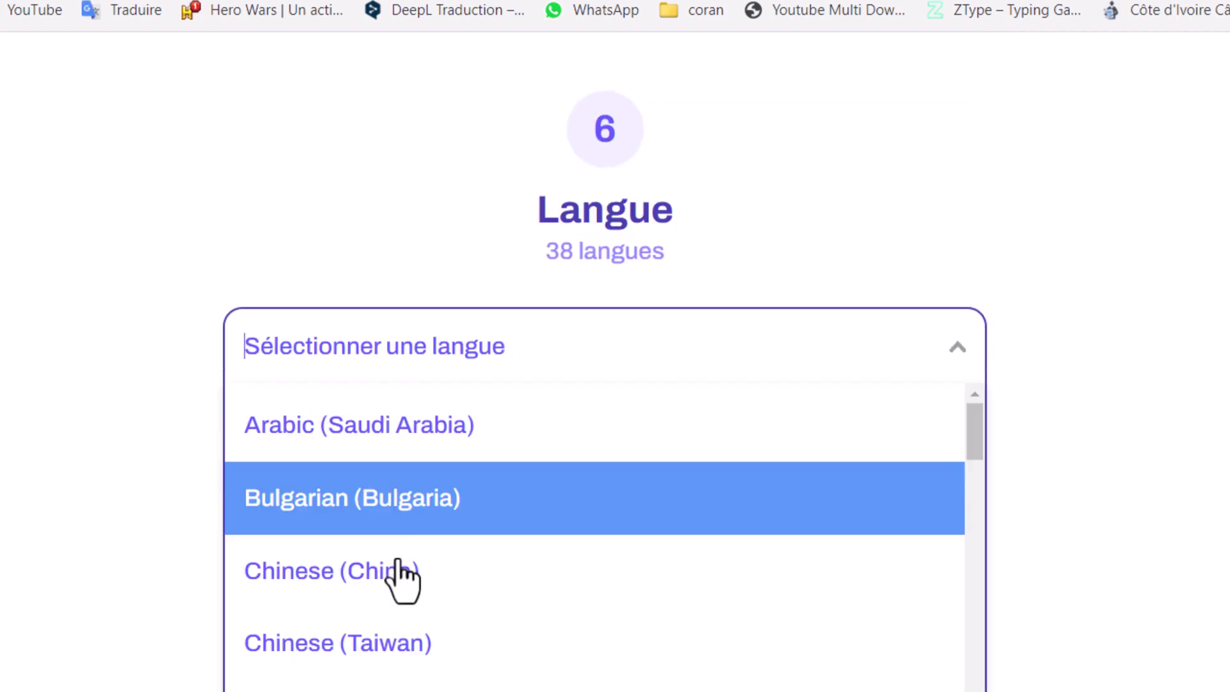
{"action": "scroll", "coordinate": [402, 577], "scroll_direction": "down", "scroll_amount": 8}
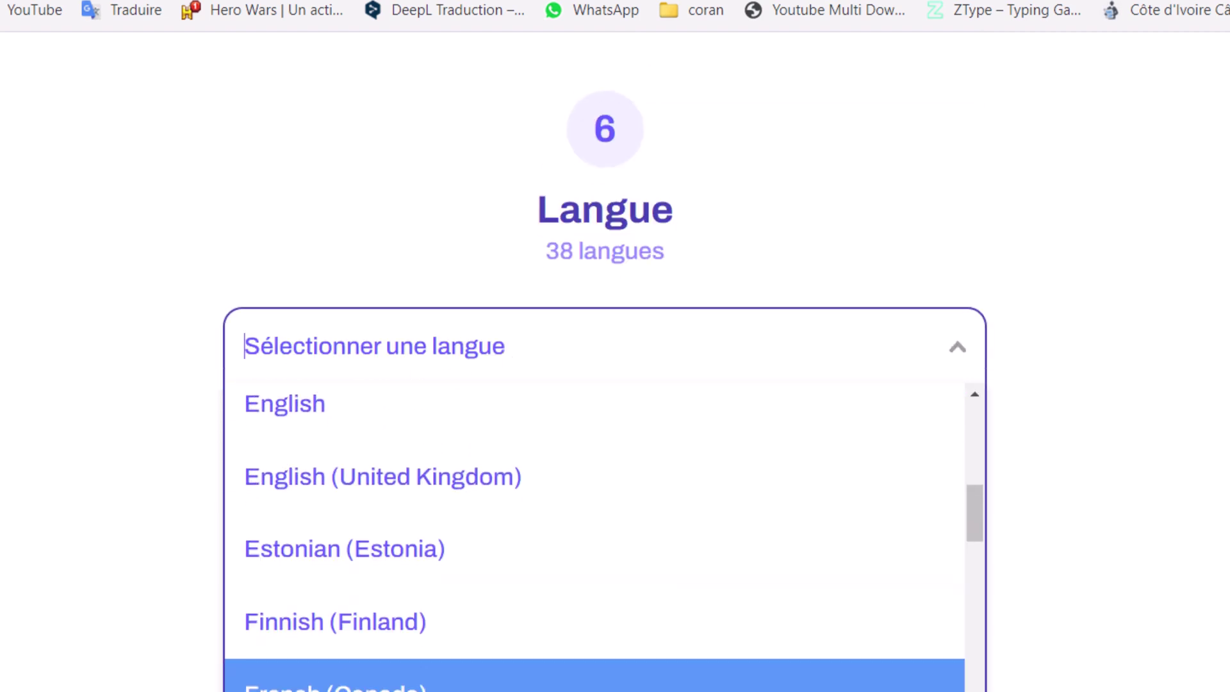
{"action": "left_click", "coordinate": [385, 691]}
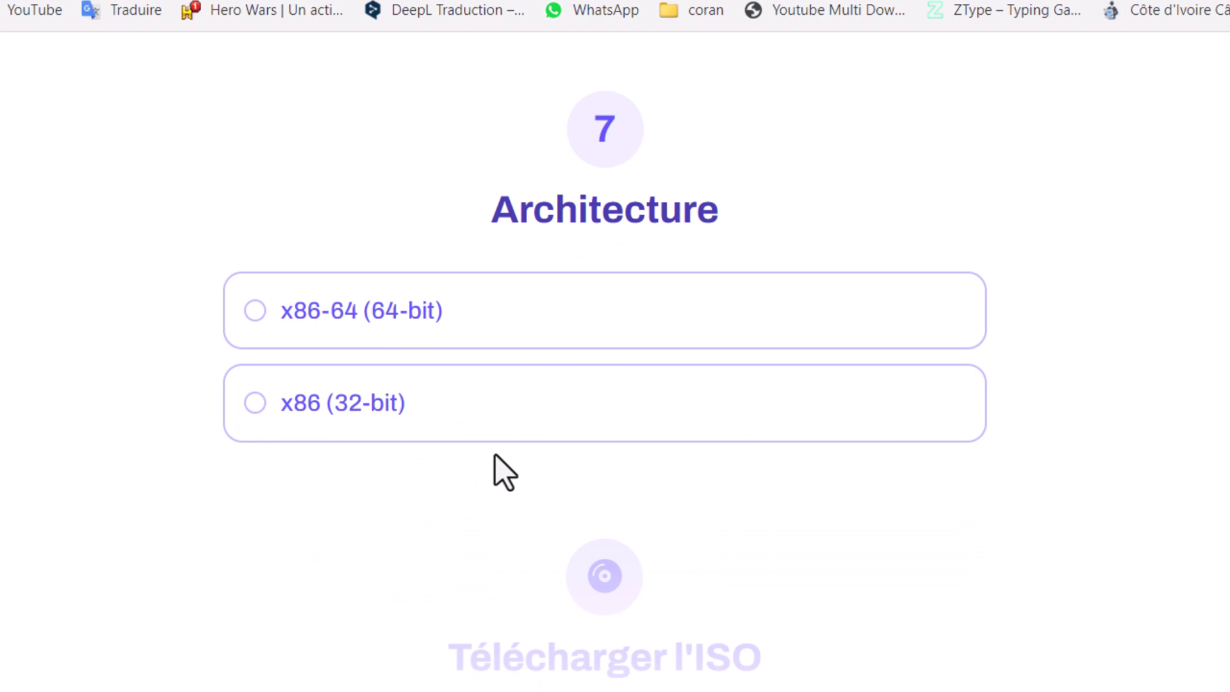
{"action": "left_click", "coordinate": [425, 314]}
Step: Examine the How-To steps for the French March 2018 x64 ISO, including the source ISO, SVF file and svfx.exe links
{"action": "scroll", "coordinate": [817, 478], "scroll_direction": "down", "scroll_amount": 5}
{"action": "scroll", "coordinate": [817, 497], "scroll_direction": "down", "scroll_amount": 10}
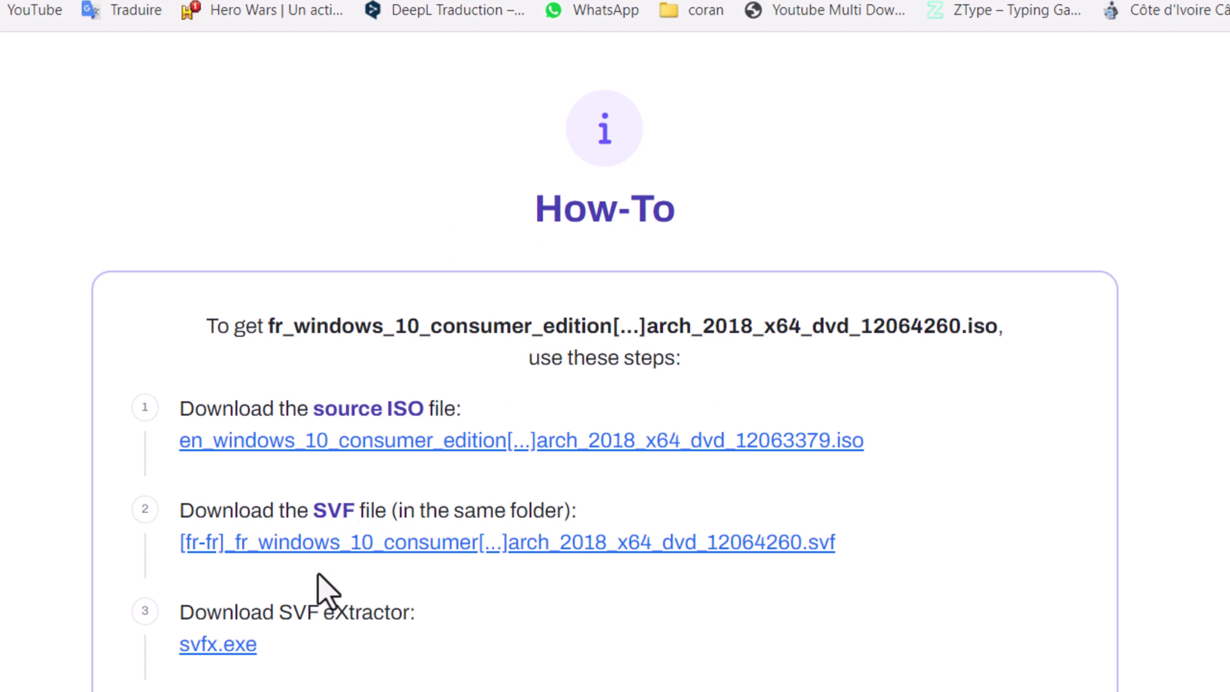
{"action": "left_click_drag", "start_coordinate": [282, 667], "coordinate": [156, 670]}
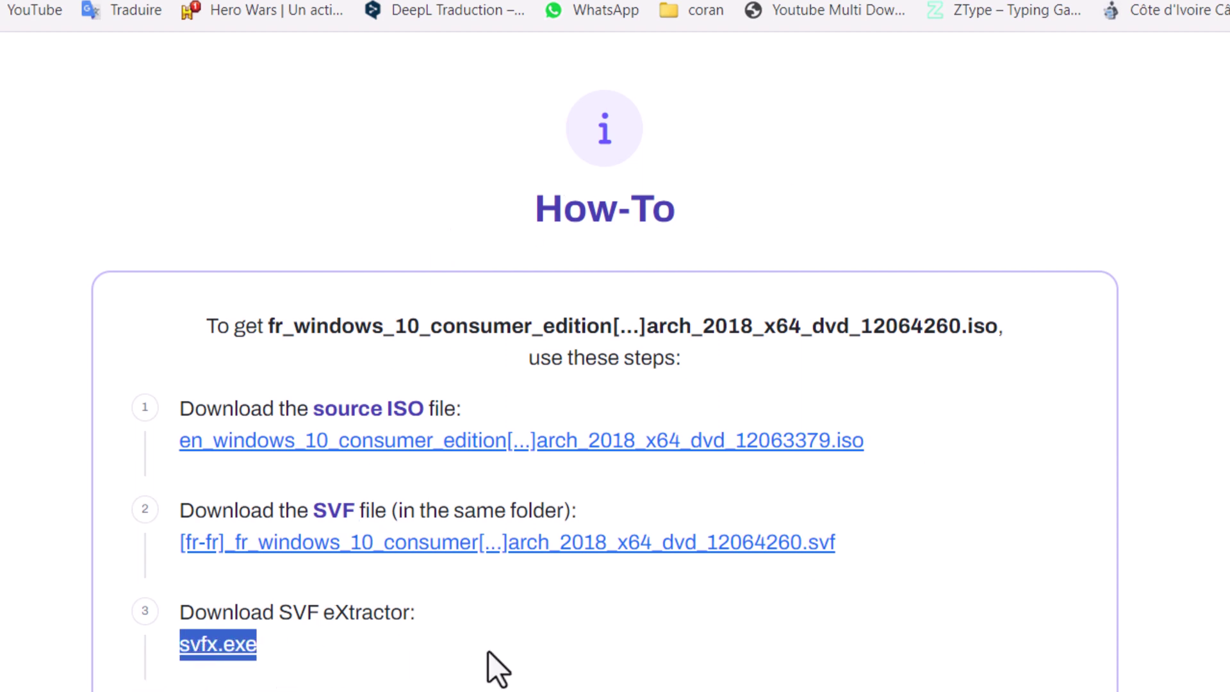
{"action": "left_click", "coordinate": [365, 626]}
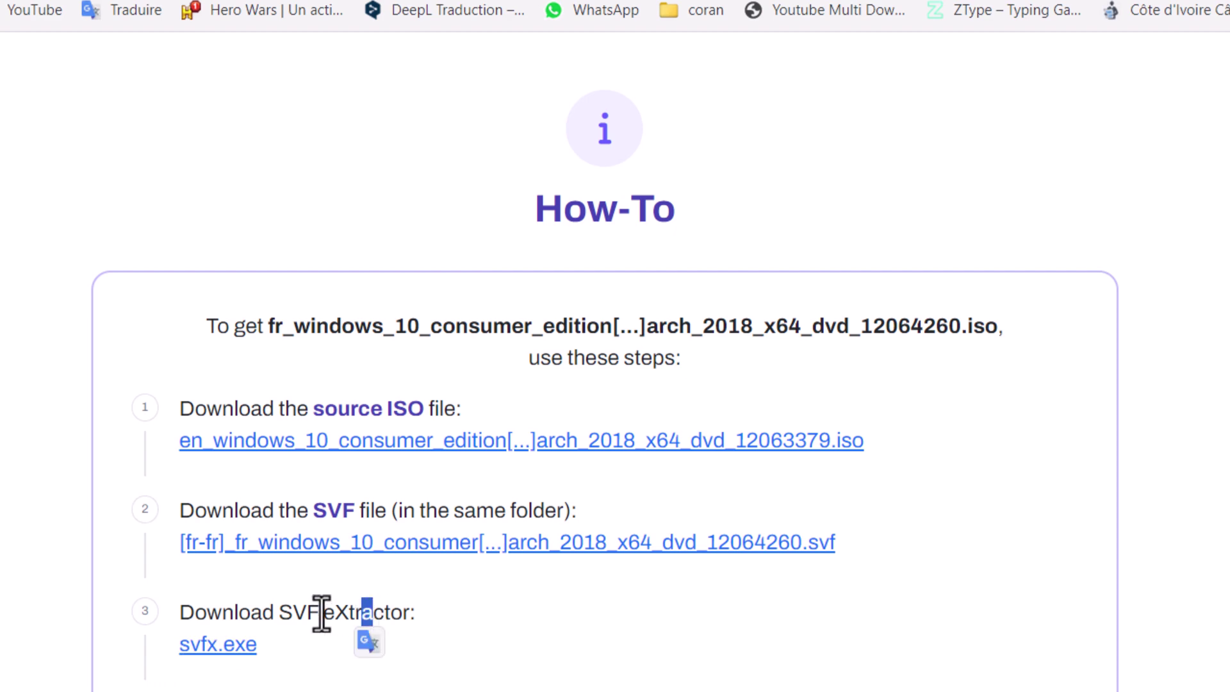
{"action": "left_click_drag", "start_coordinate": [321, 612], "coordinate": [474, 635]}
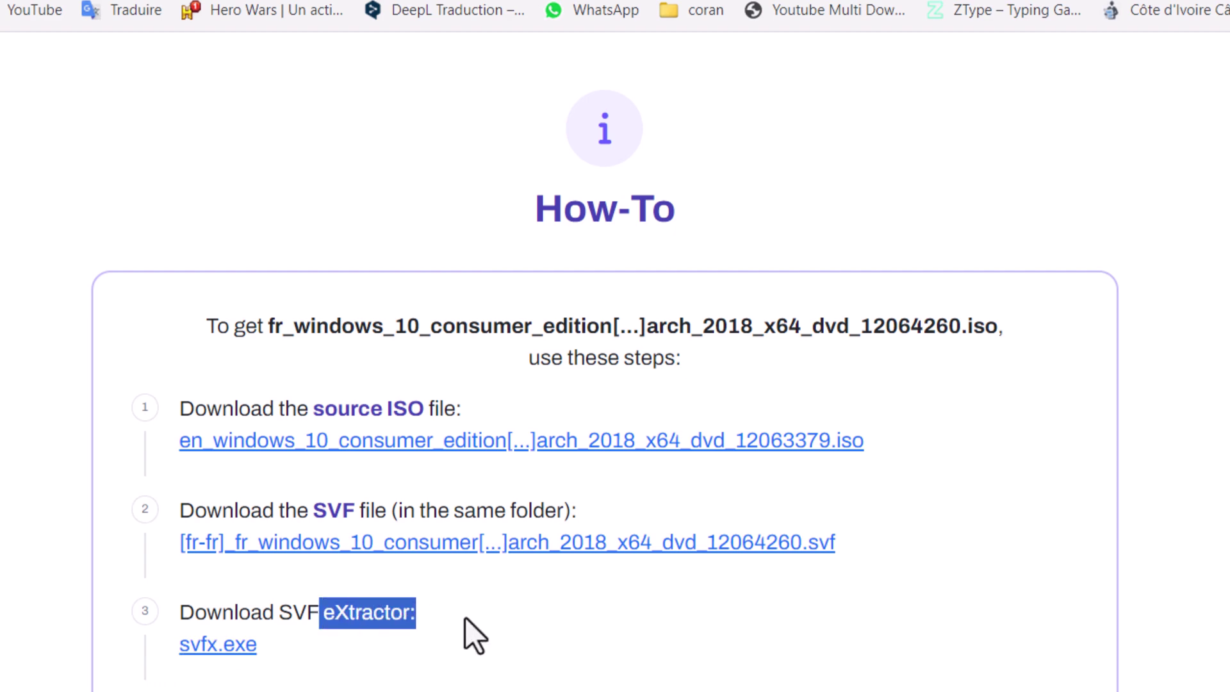
{"action": "left_click", "coordinate": [432, 606]}
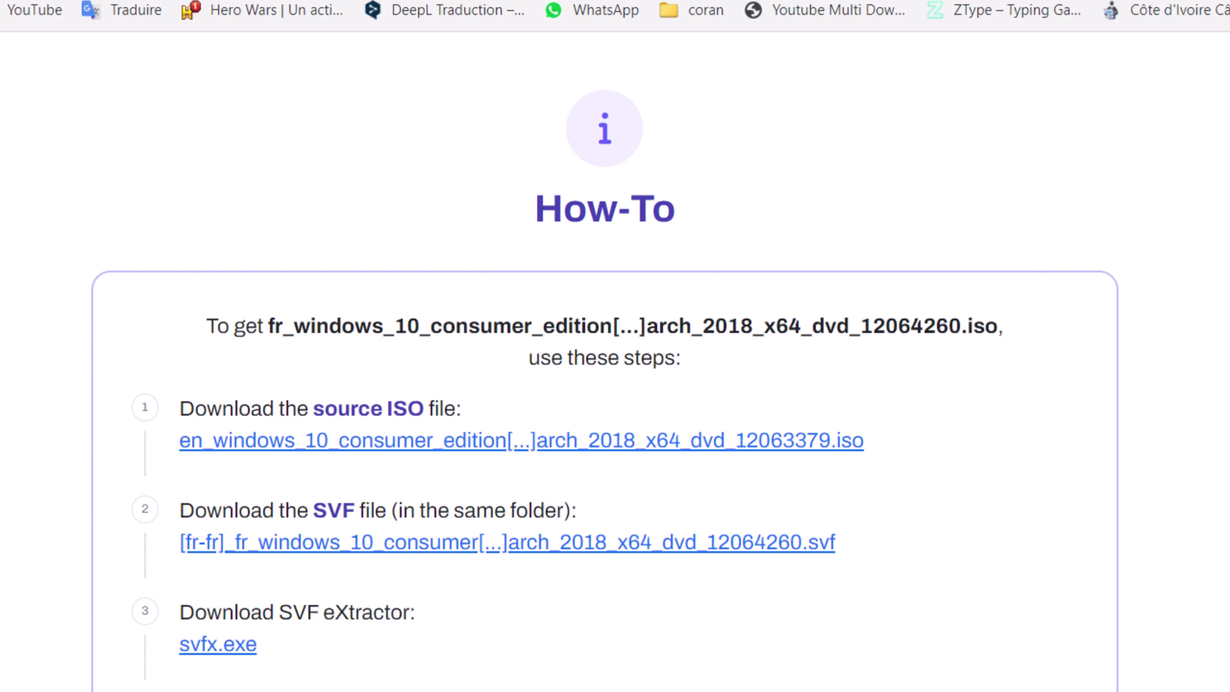
{"action": "scroll", "coordinate": [602, 301], "scroll_direction": "down", "scroll_amount": 2}
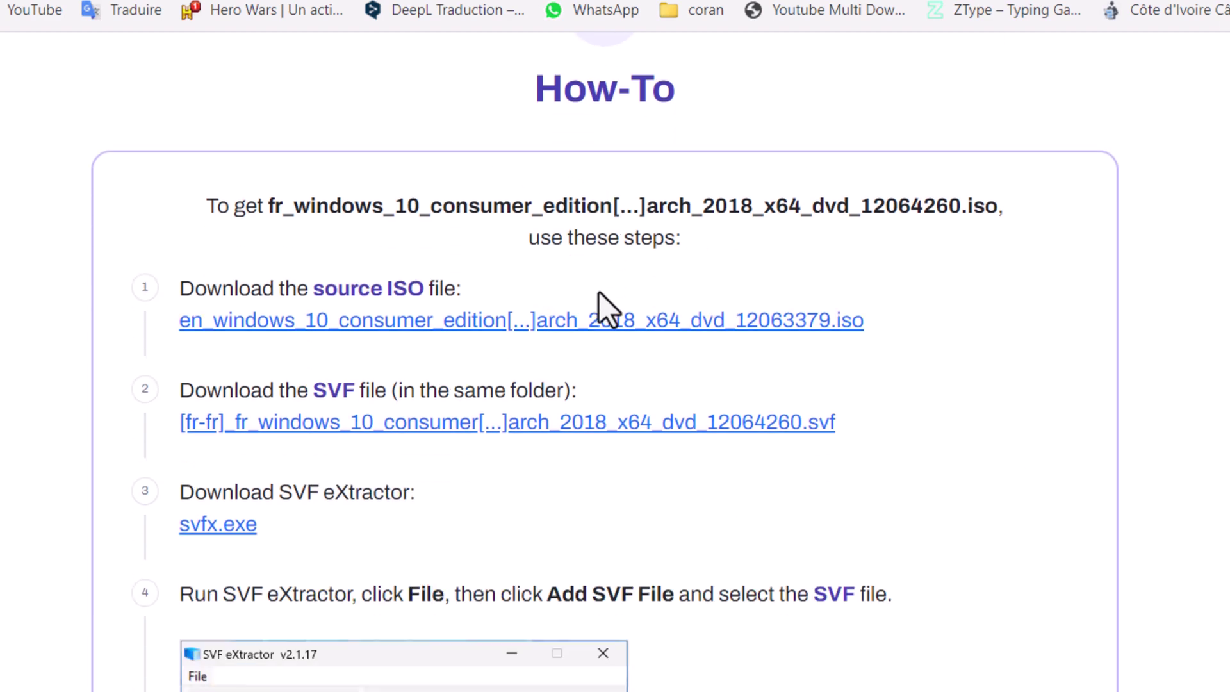